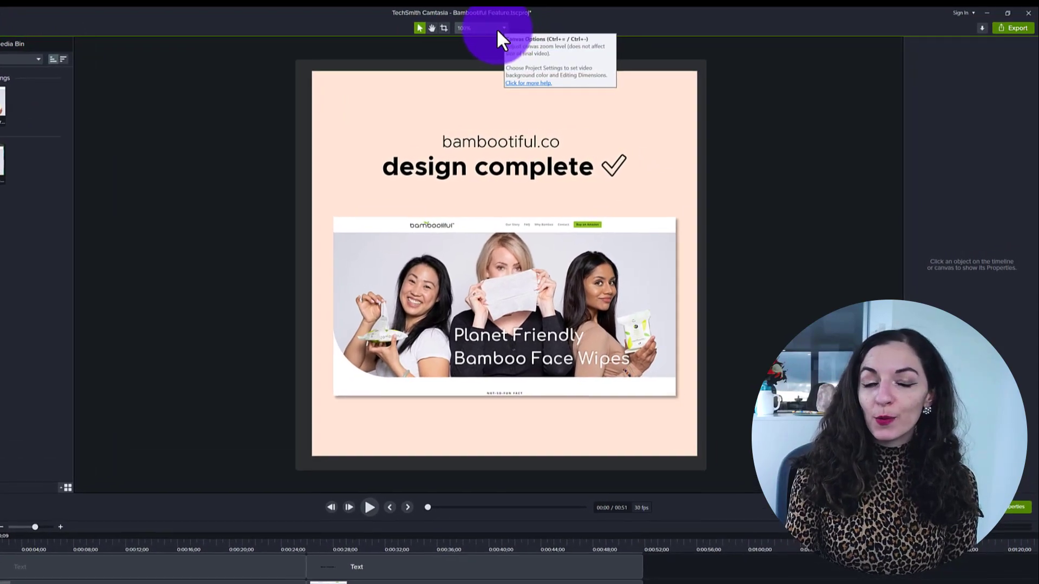
- Open the project settings and review the canvas dimension presets
click(494, 28)
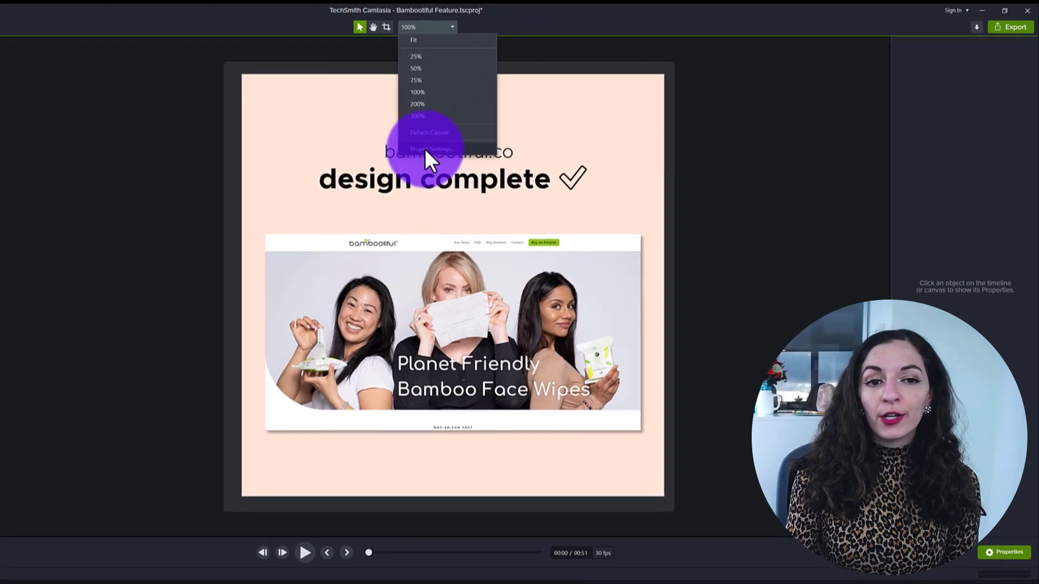
click(418, 151)
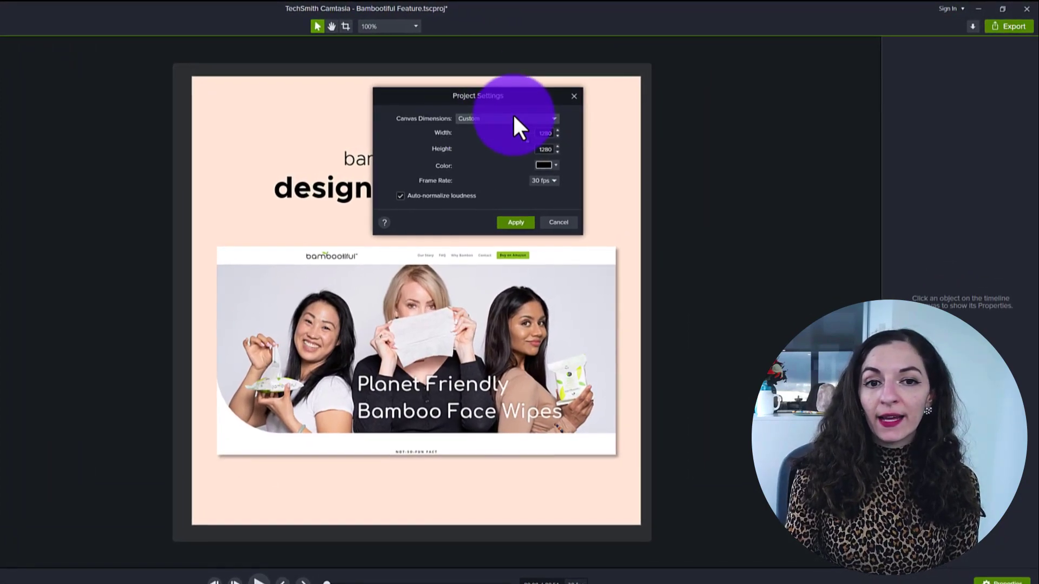
click(527, 117)
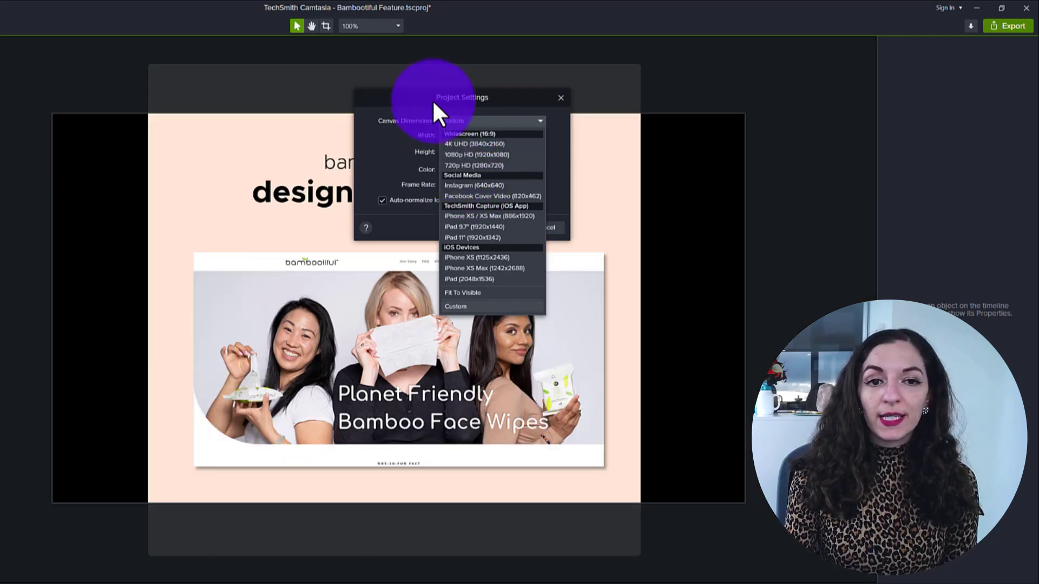
click(422, 96)
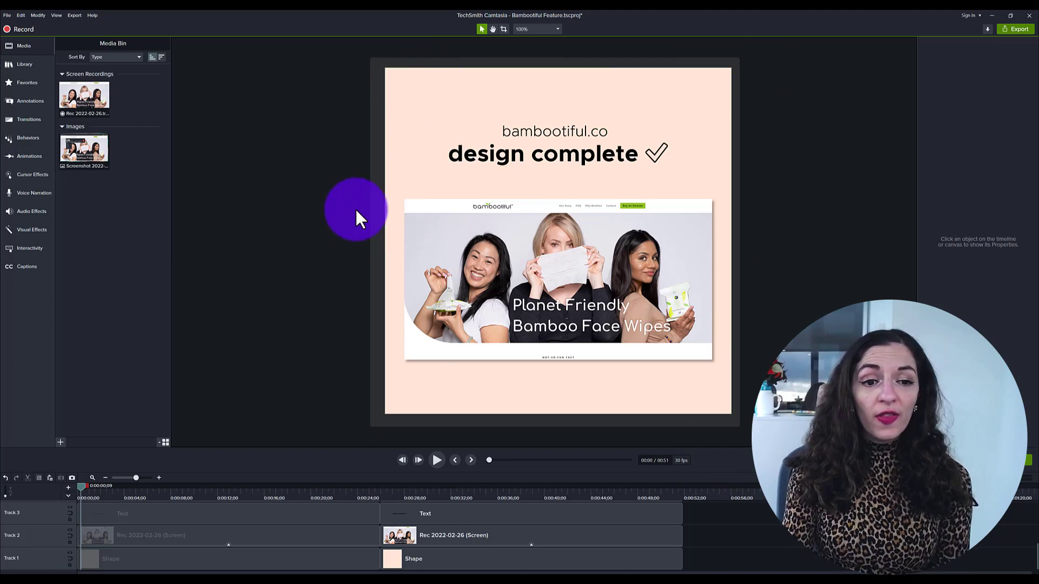
- Play the preview briefly, enlarge the timeline area and move the playhead to about 0:25
click(436, 461)
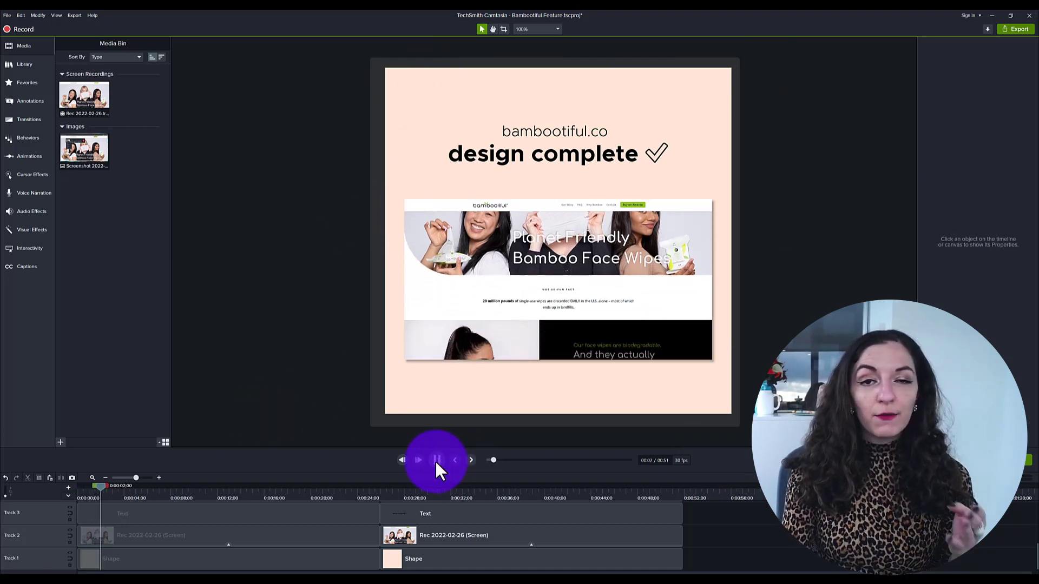
click(436, 461)
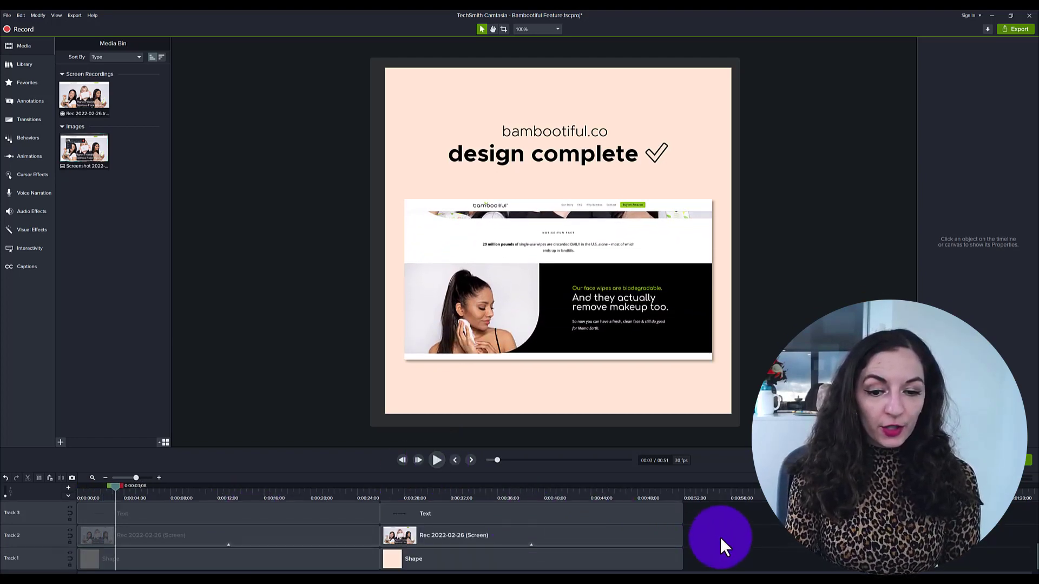
drag(712, 449, 707, 320)
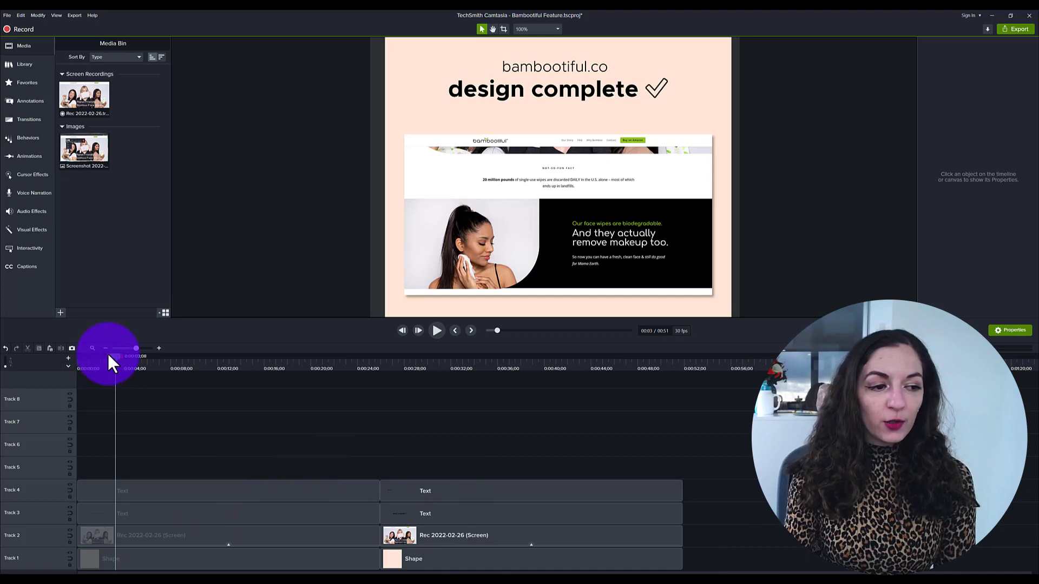
drag(109, 355, 371, 374)
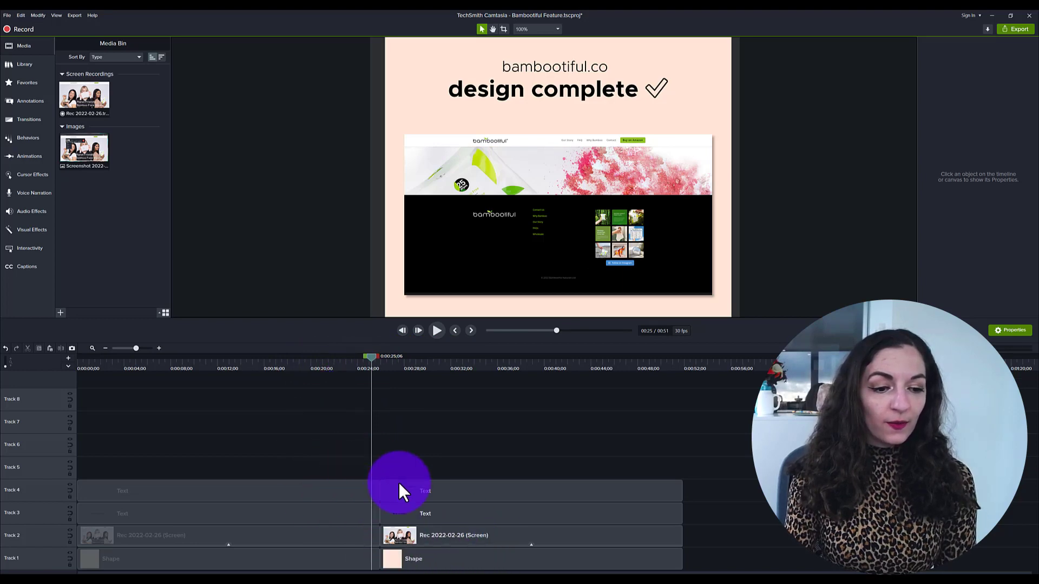
- Select and inspect the text, recording and shape clips in both halves of the timeline
drag(312, 463, 308, 568)
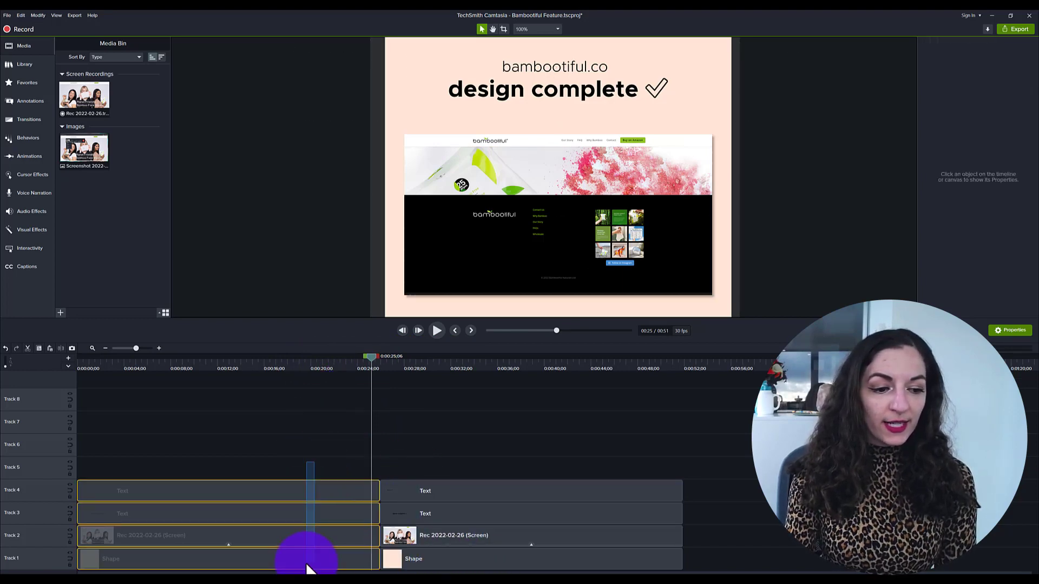
click(450, 492)
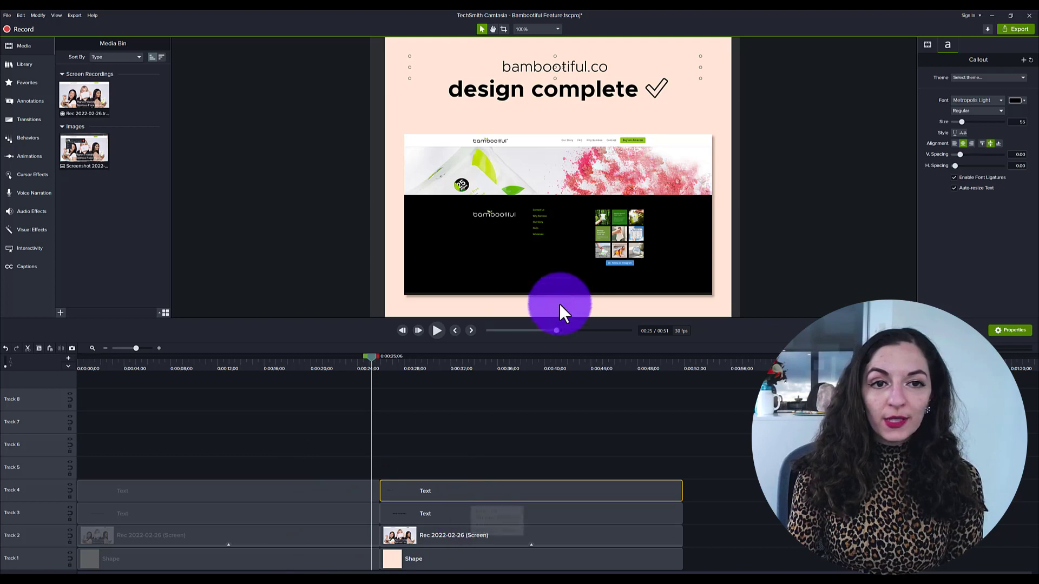
scroll(684, 210, down, 3)
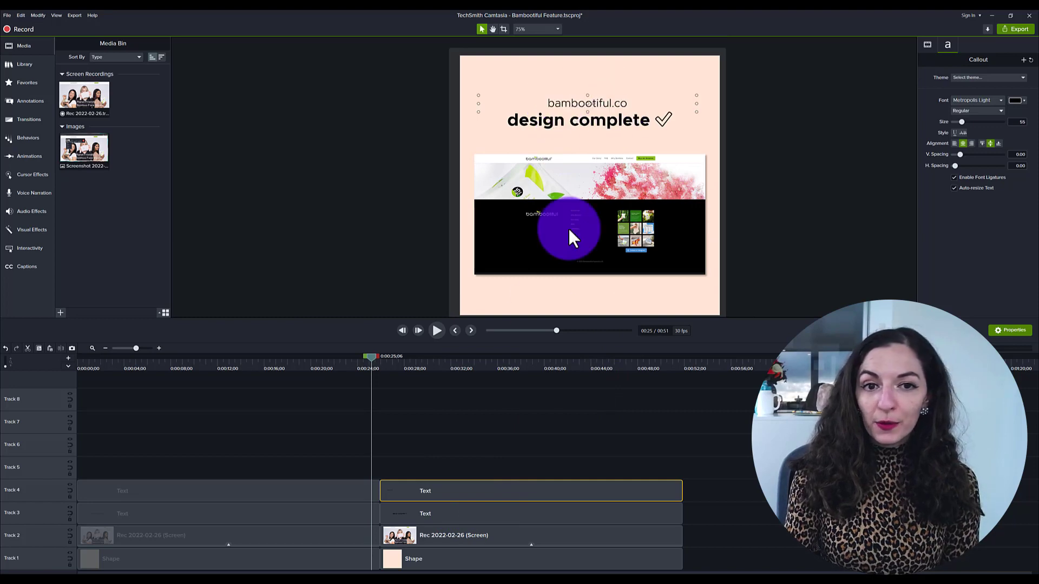
click(467, 512)
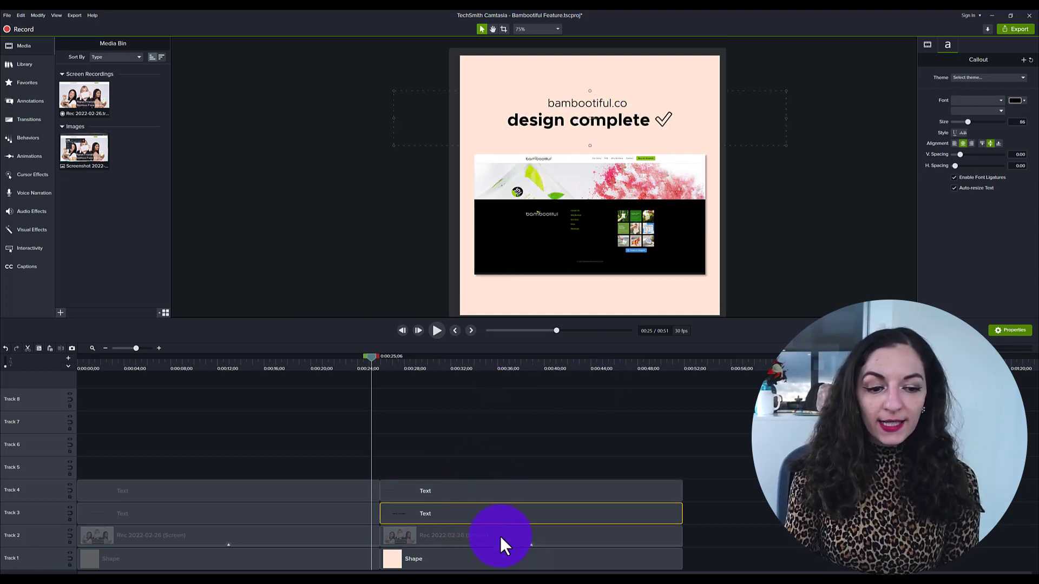
click(565, 216)
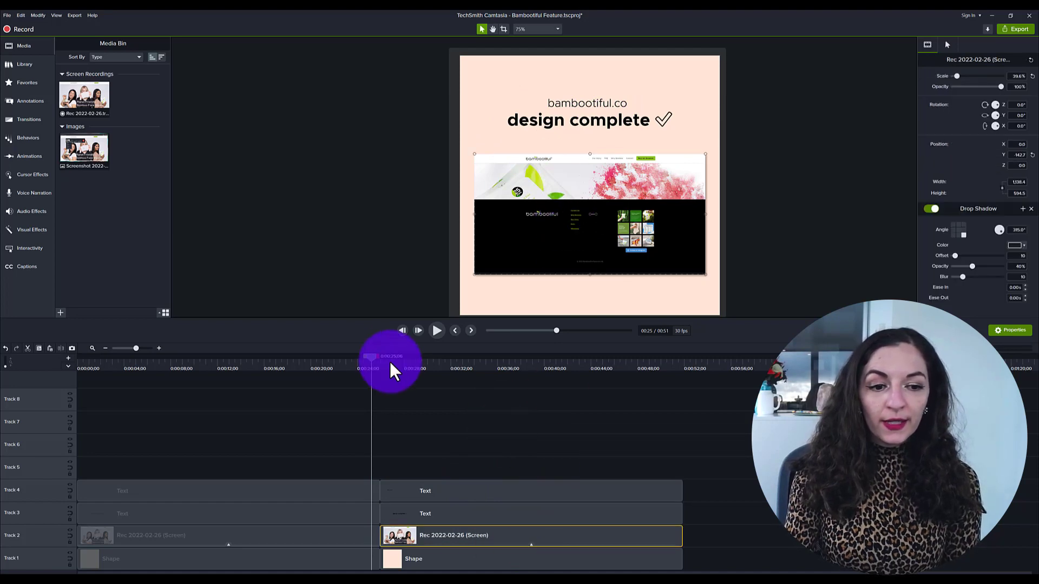
drag(372, 360, 536, 368)
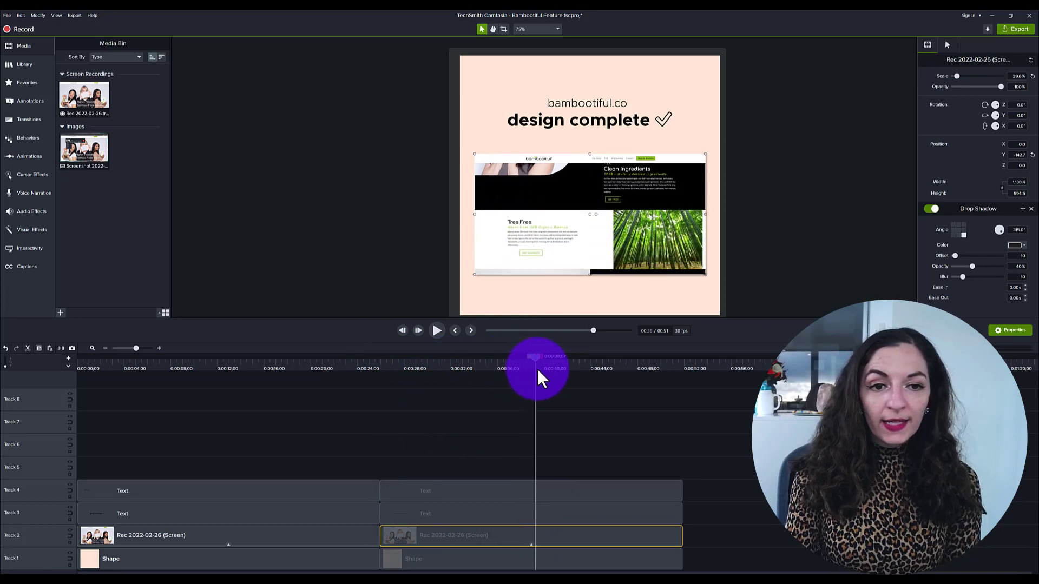
click(422, 527)
click(429, 562)
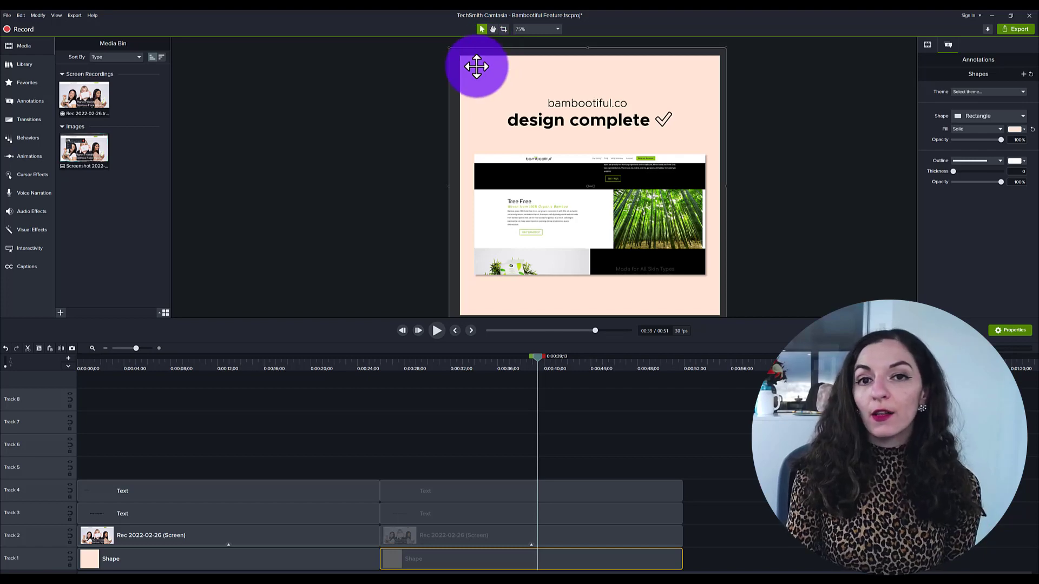
click(536, 365)
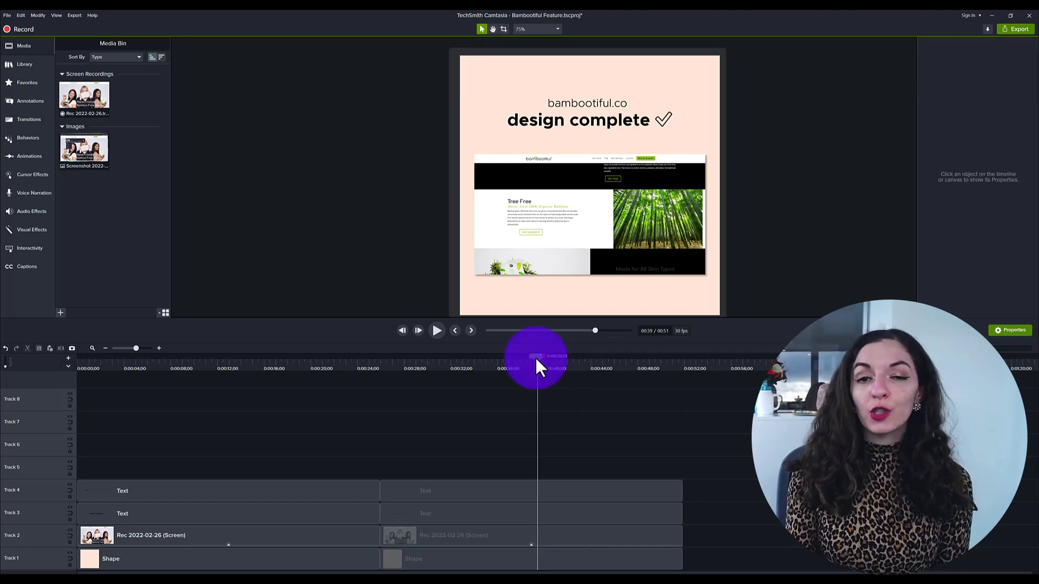
click(479, 557)
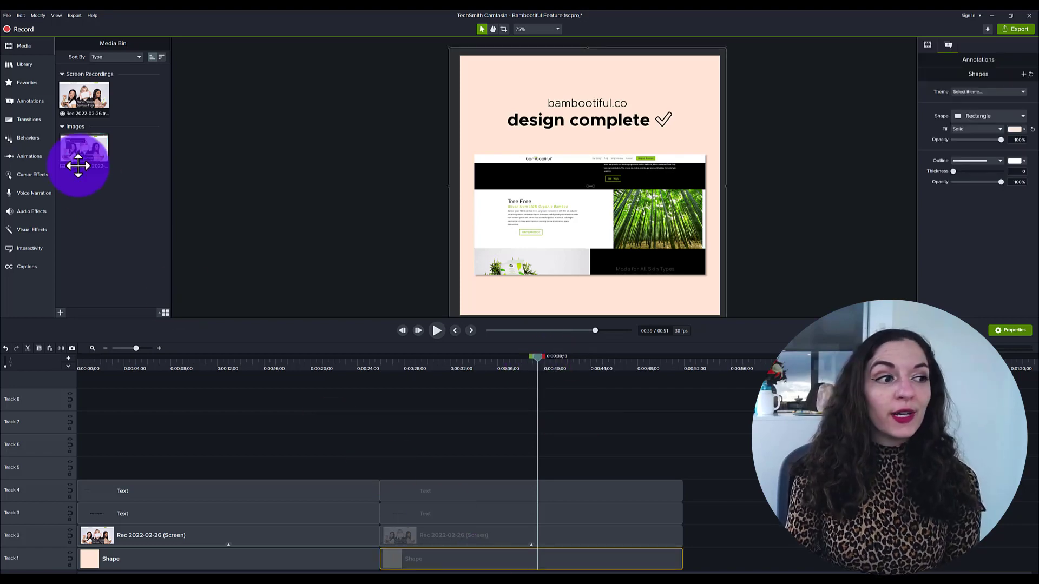
- Add a rectangle shape annotation to Track 1 after the existing clips
click(27, 101)
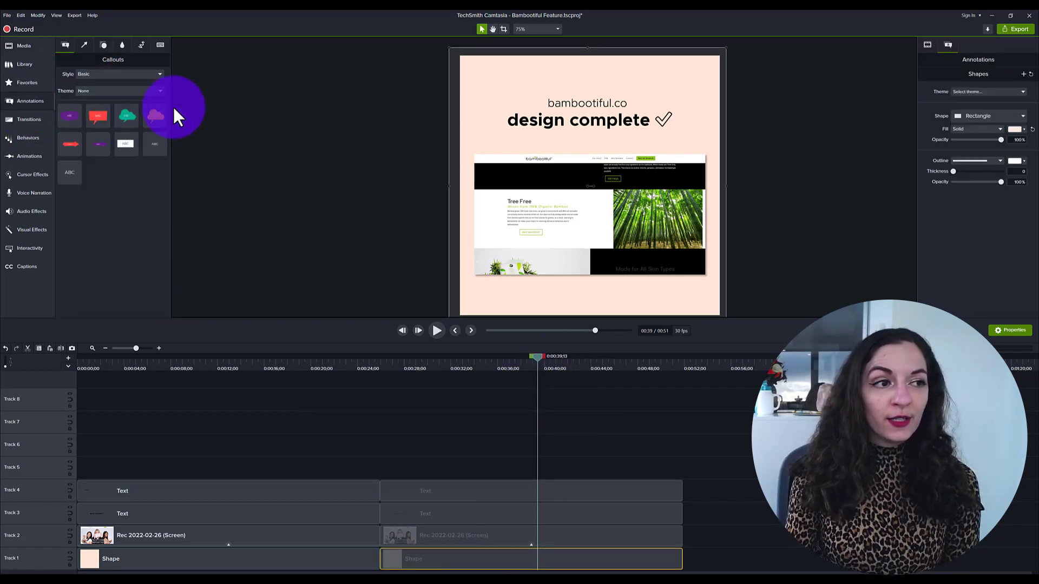
click(103, 44)
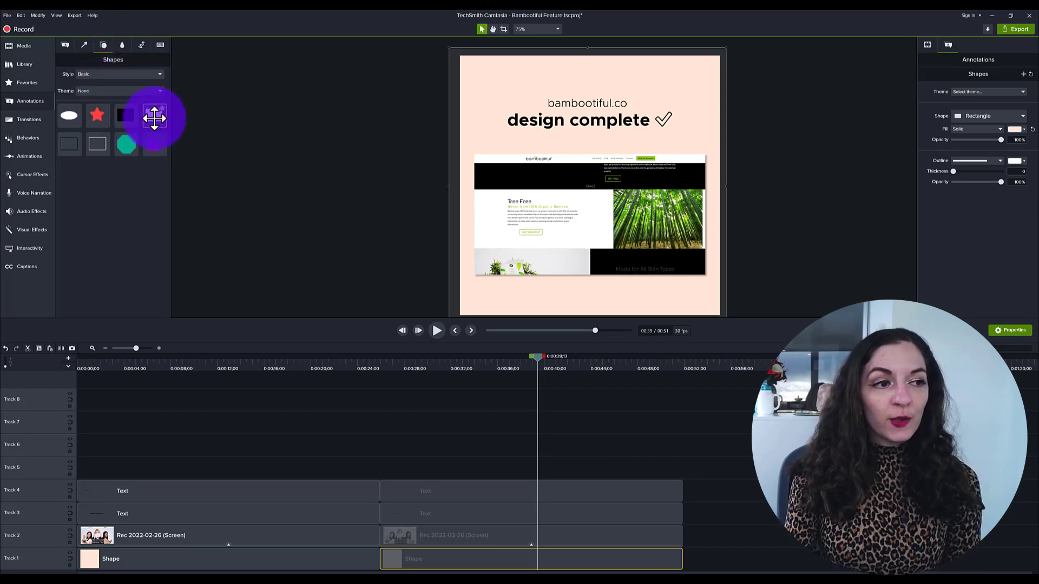
drag(154, 118, 727, 572)
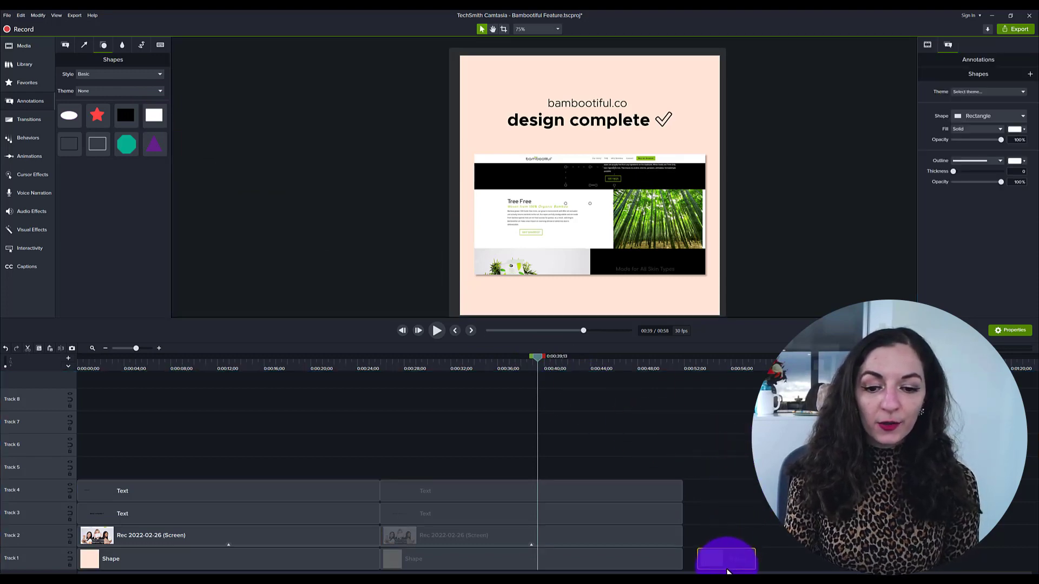
- Resize the rectangle so it fills the whole canvas
click(706, 359)
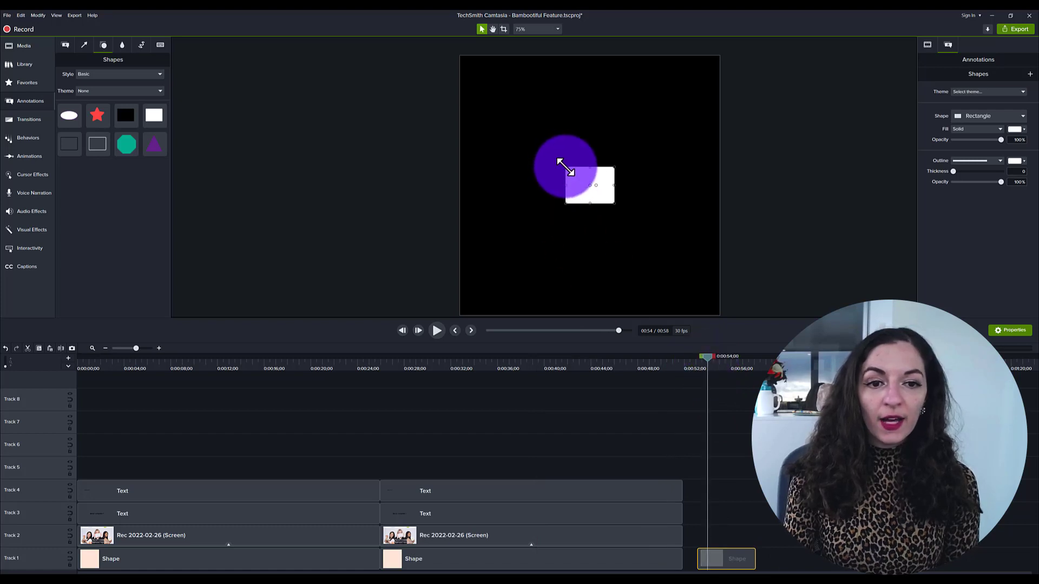
drag(563, 167, 457, 47)
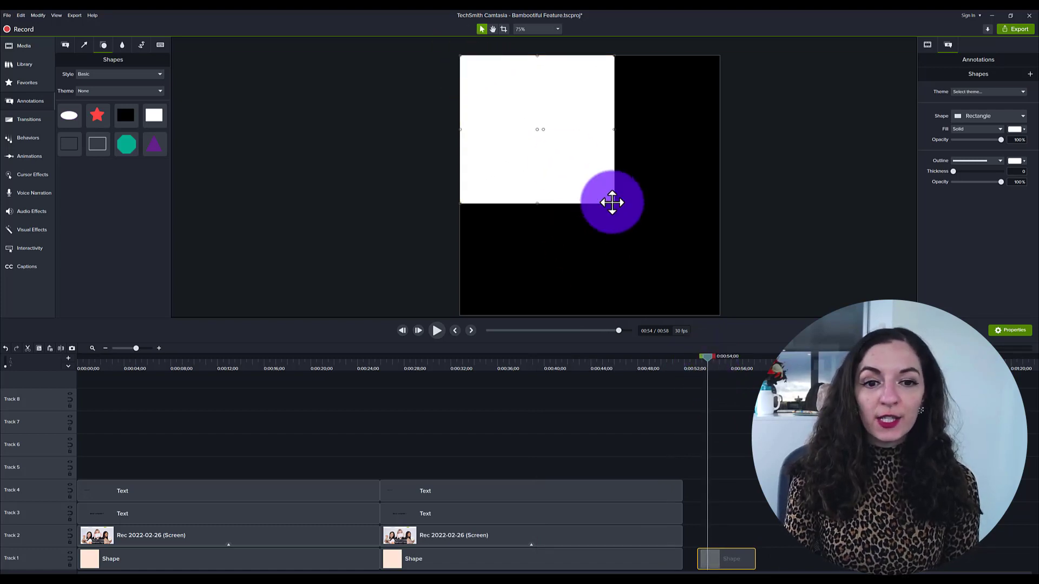
drag(614, 204, 719, 315)
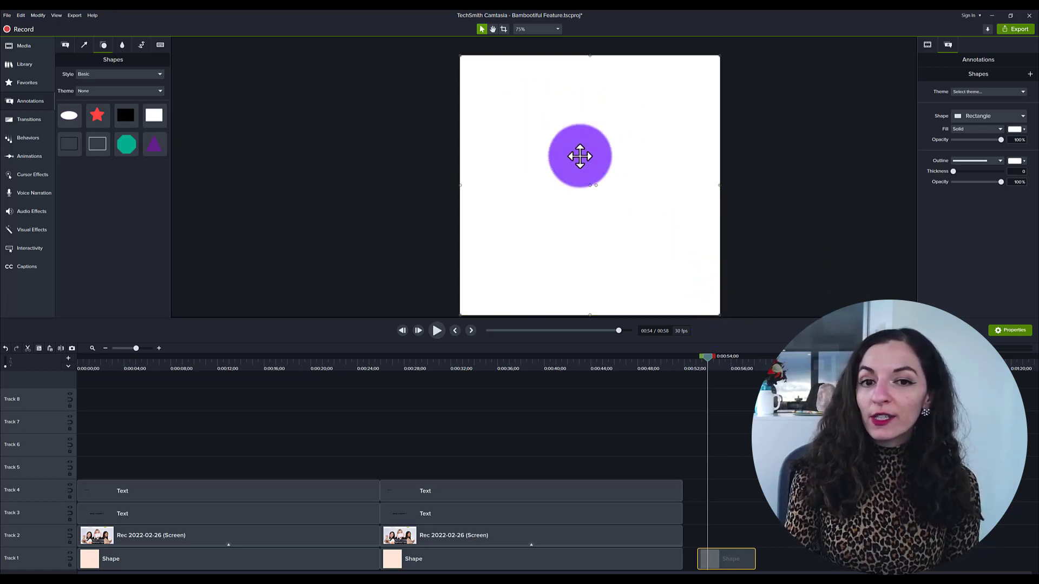
- Set the rectangle's fill colour to light blue
click(1019, 131)
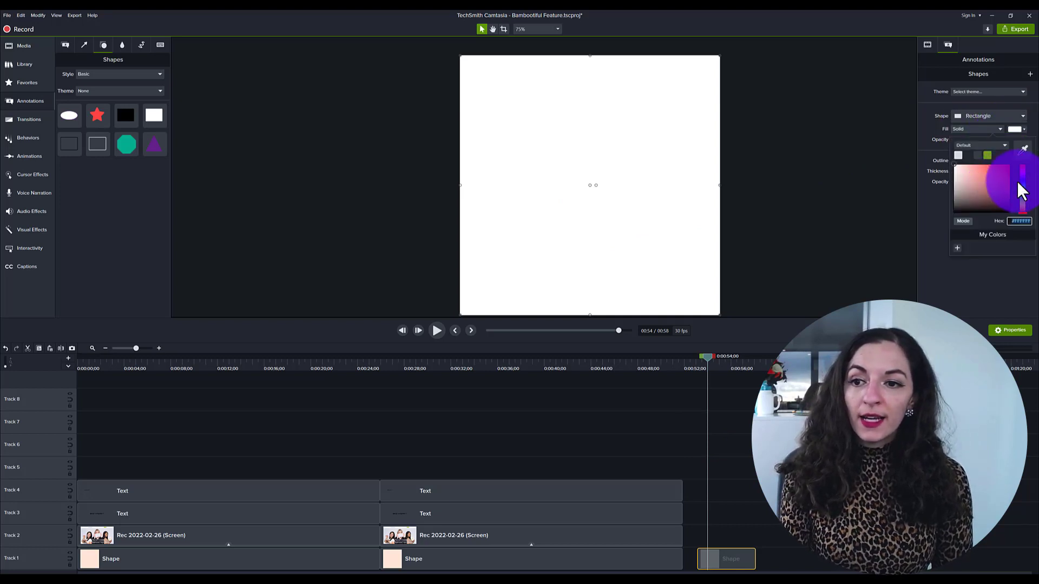
drag(975, 178, 974, 167)
click(751, 439)
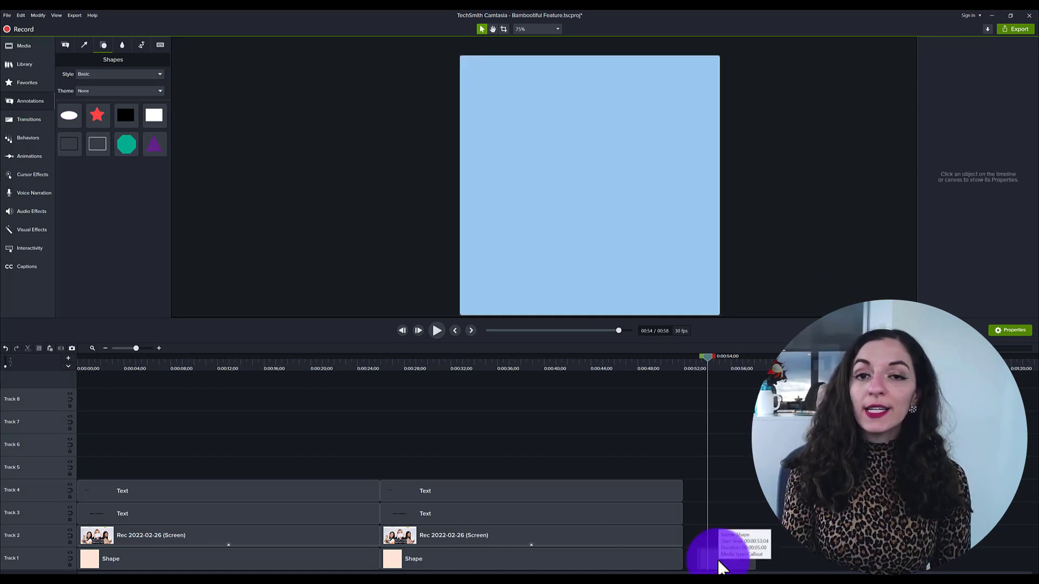
- Select the second screen recording clip and play back part of it
click(665, 534)
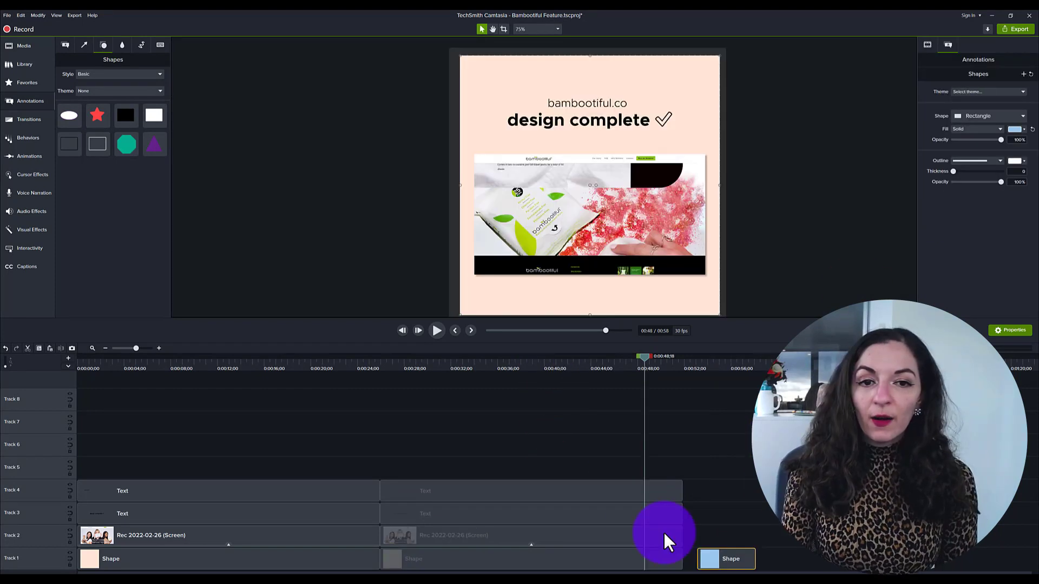
click(464, 379)
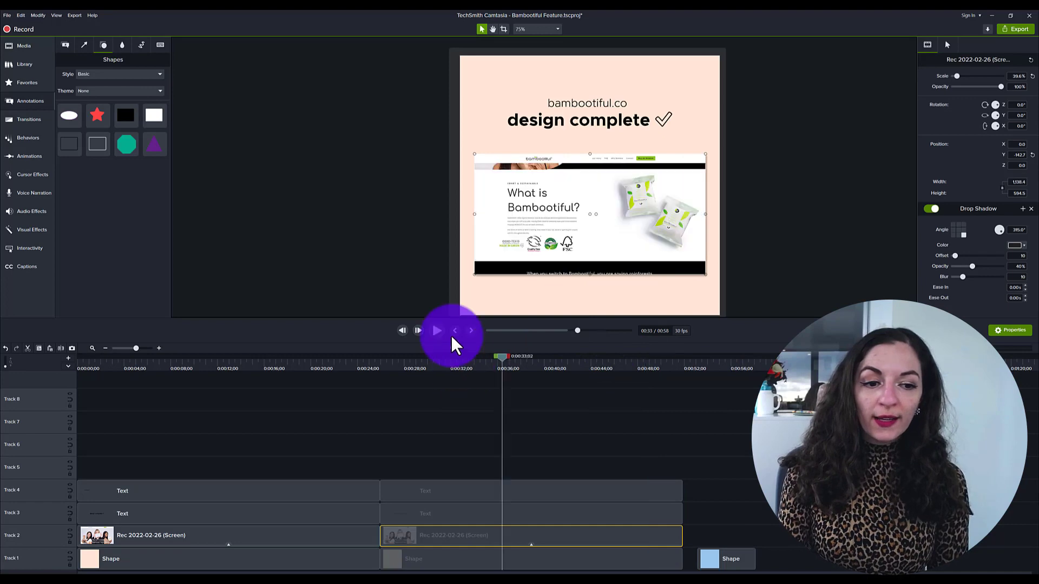
click(437, 331)
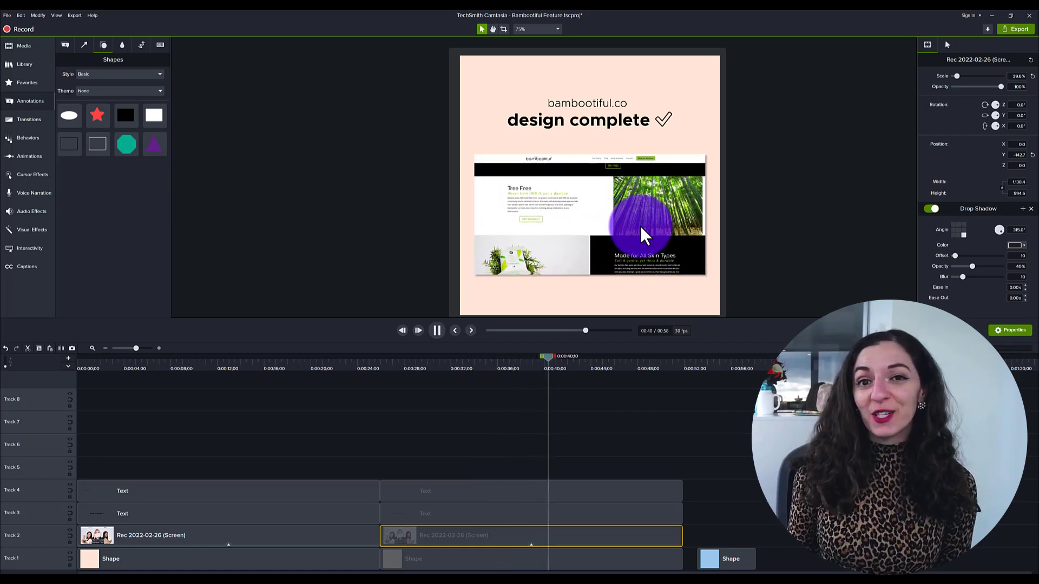
click(437, 330)
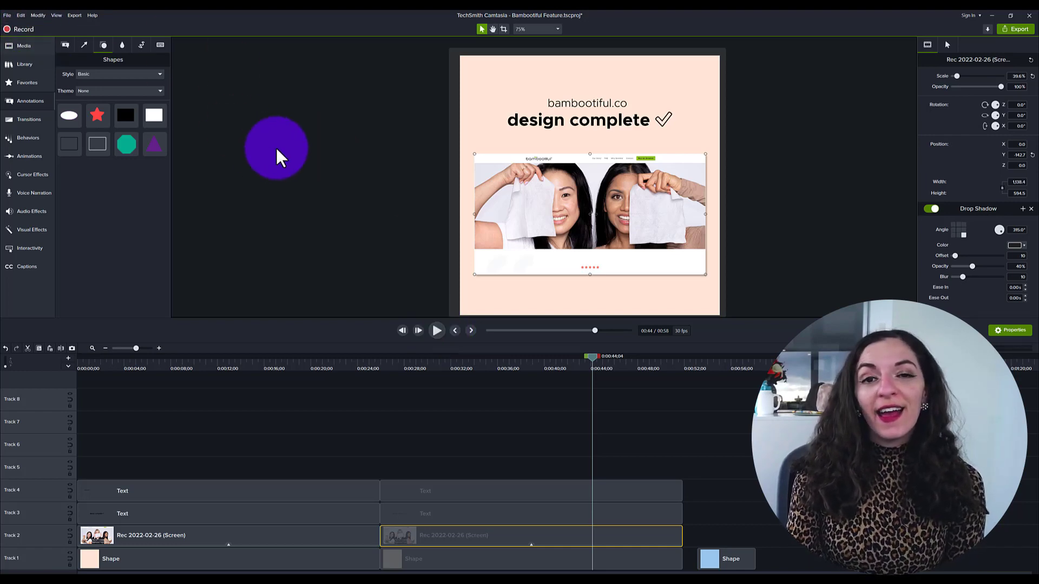
- Add the screenshot image from the media bin to Track 3 above the blue rectangle
click(23, 45)
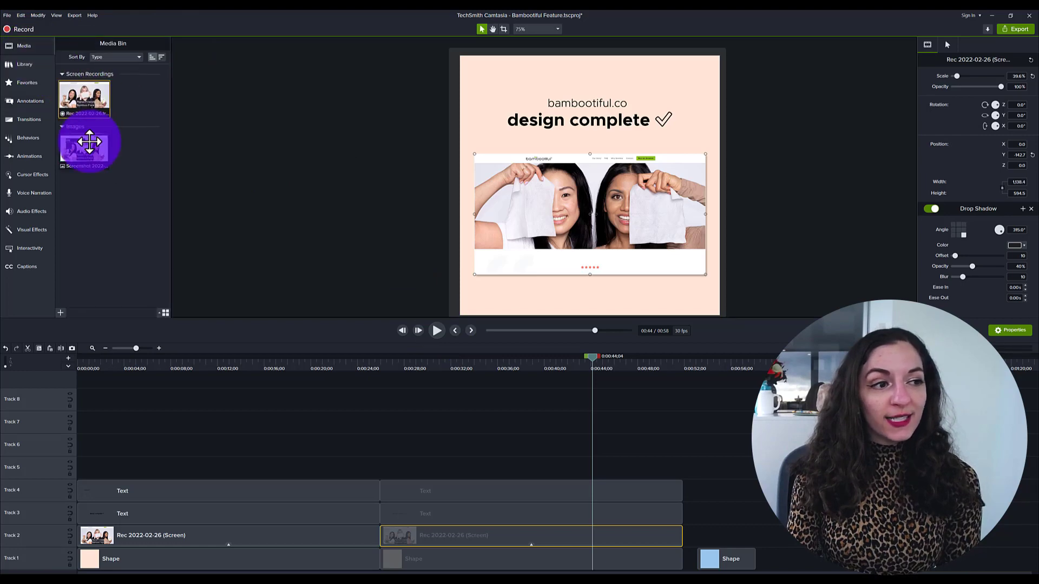
drag(89, 145, 737, 513)
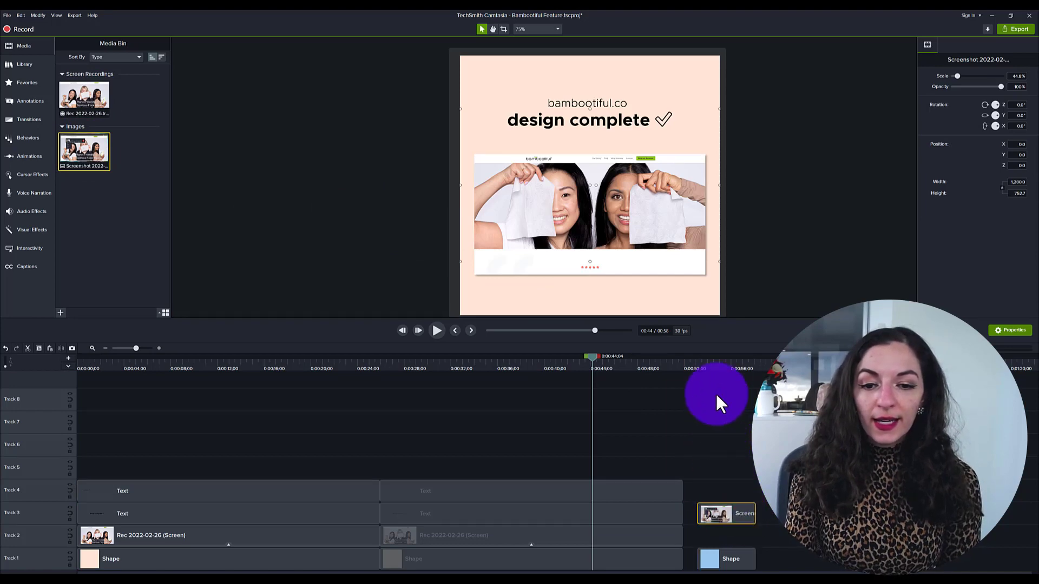
click(703, 362)
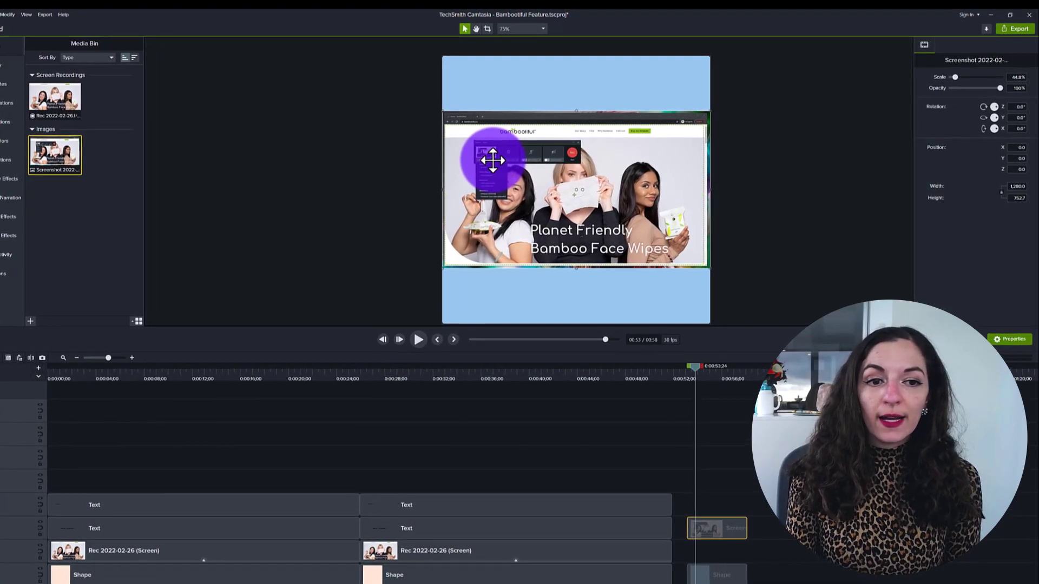
- Zoom in on the screenshot on the canvas and back out to inspect it
scroll(510, 203, up, 3)
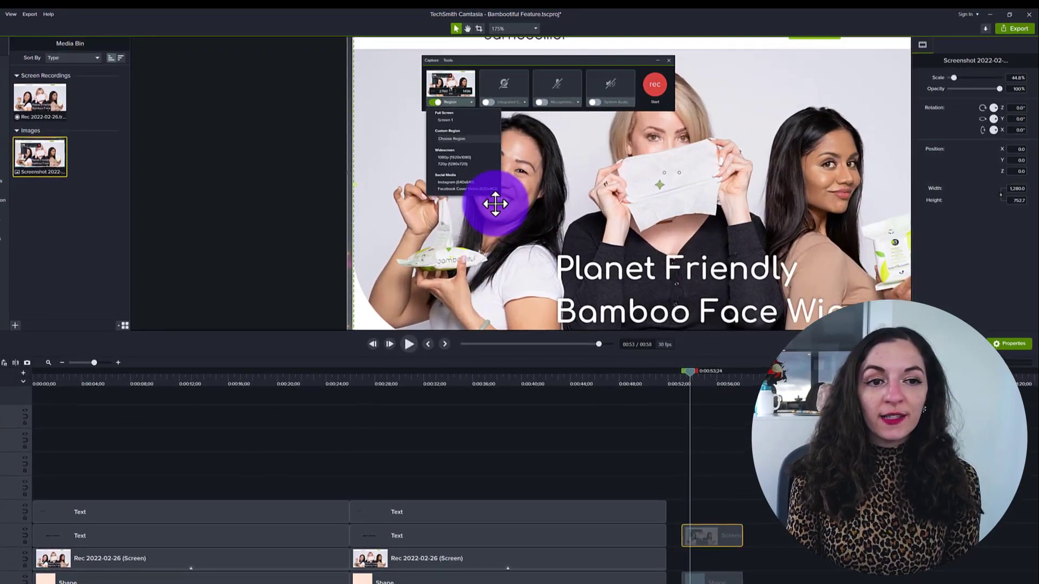
scroll(483, 186, up, 2)
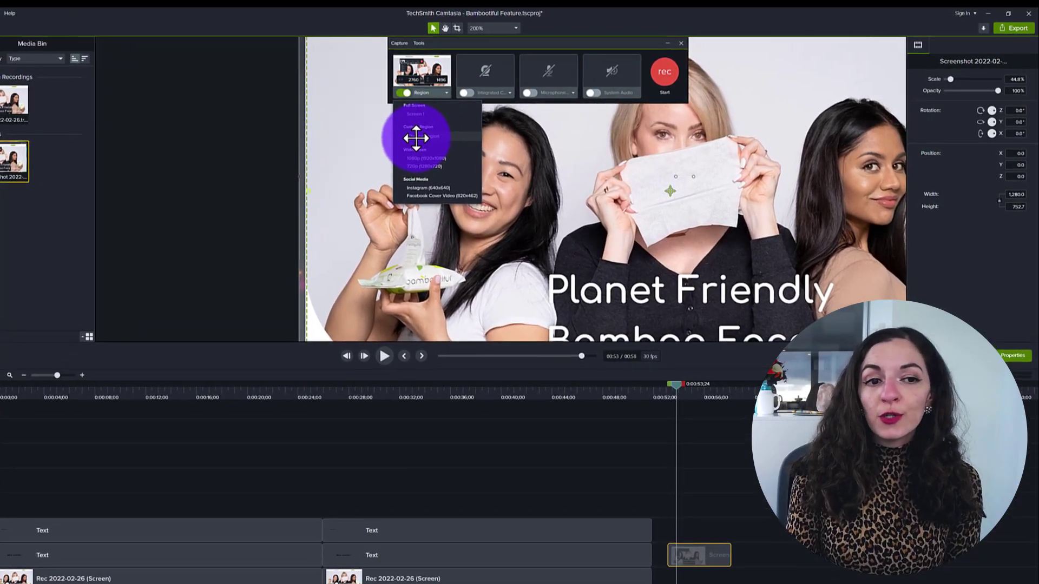
scroll(423, 148, down, 1)
scroll(415, 153, down, 1)
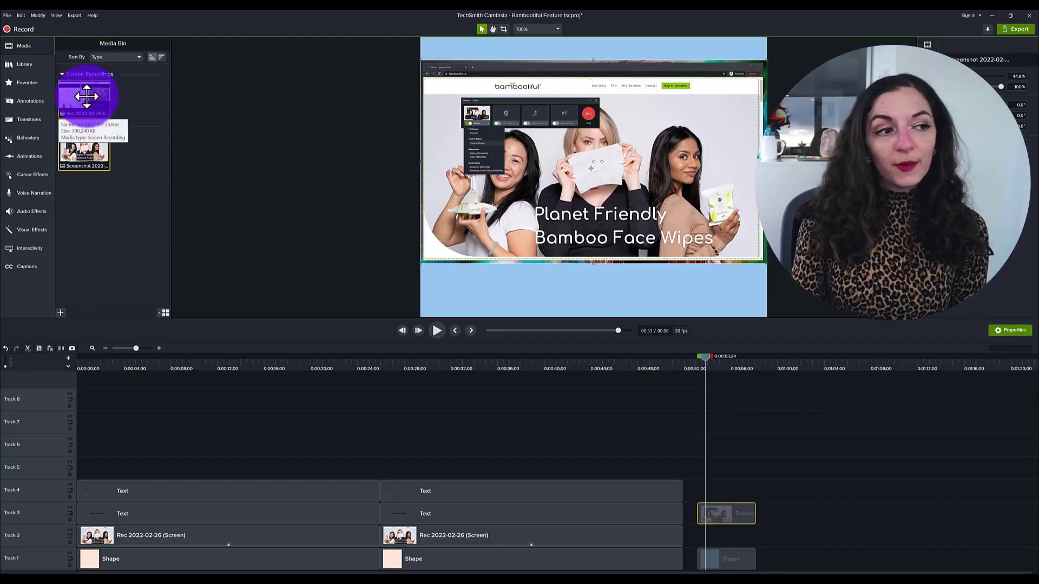
- Add the screen recording from the media bin to Track 6 near the end of the timeline and preview it
drag(82, 93, 737, 450)
click(813, 361)
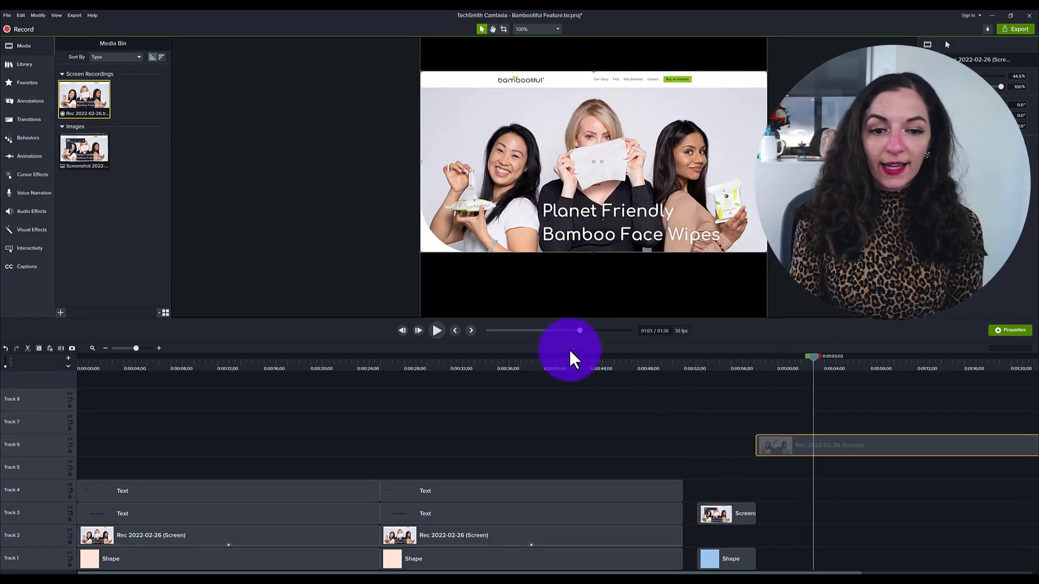
click(438, 329)
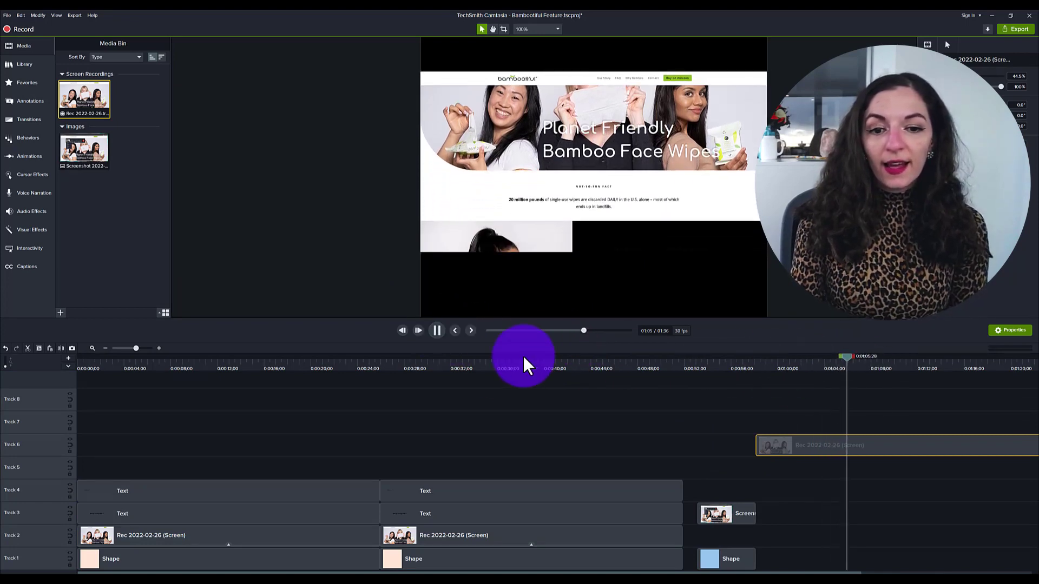
click(435, 332)
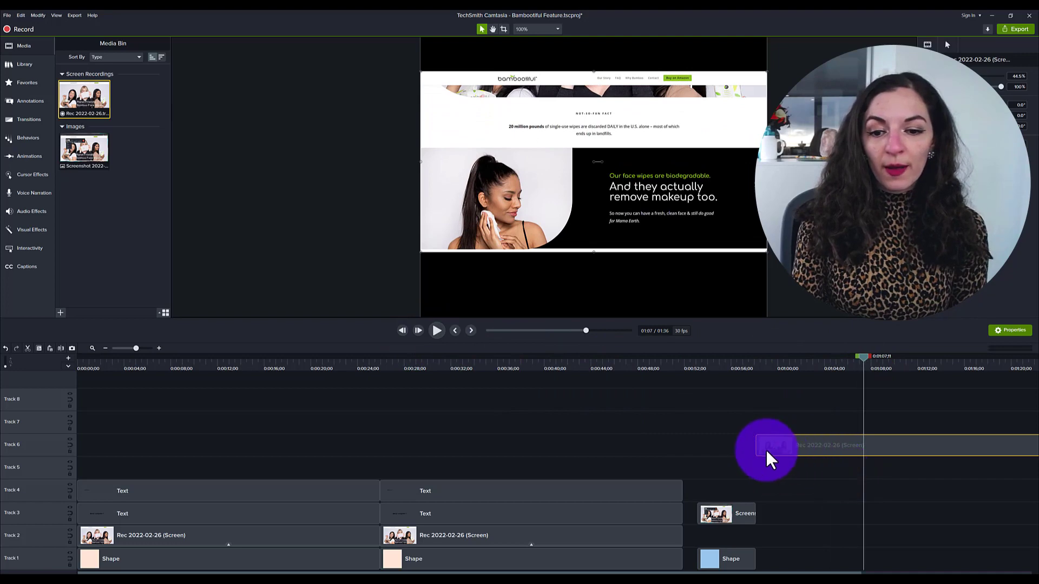
- Shift the Track 6 recording later on the timeline and preview it
drag(755, 447, 849, 448)
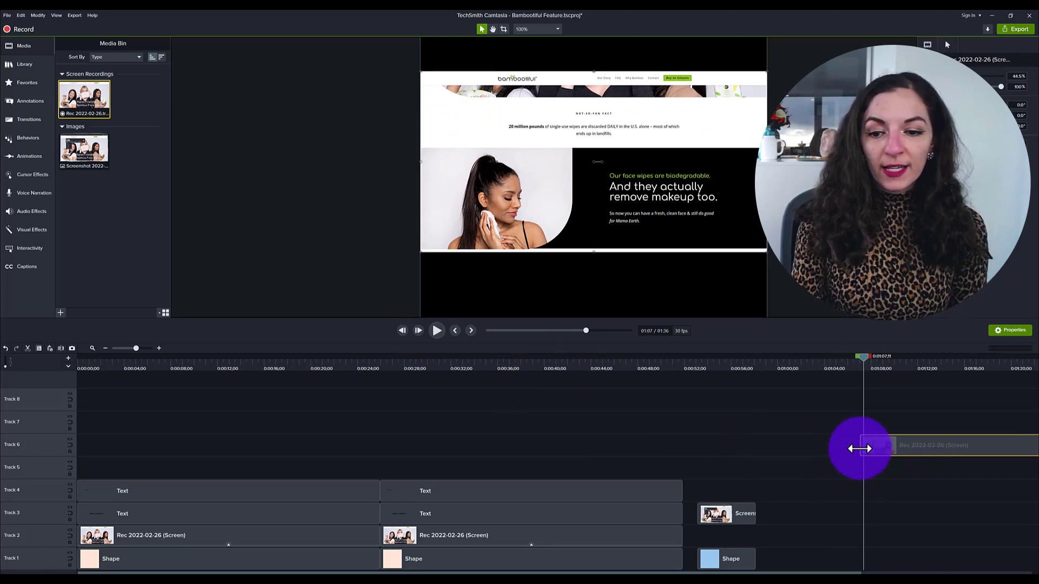
click(436, 331)
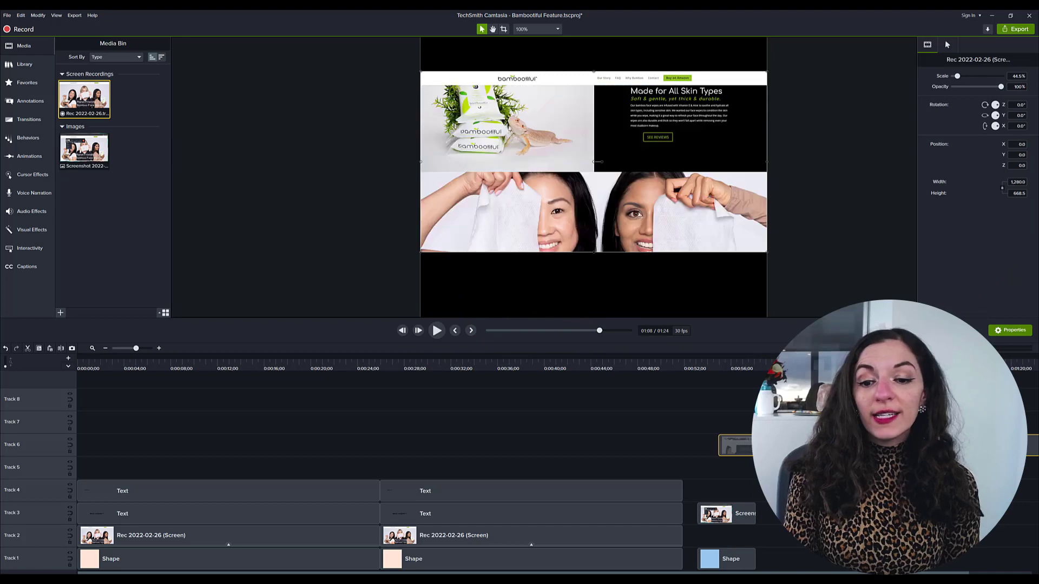
key(space)
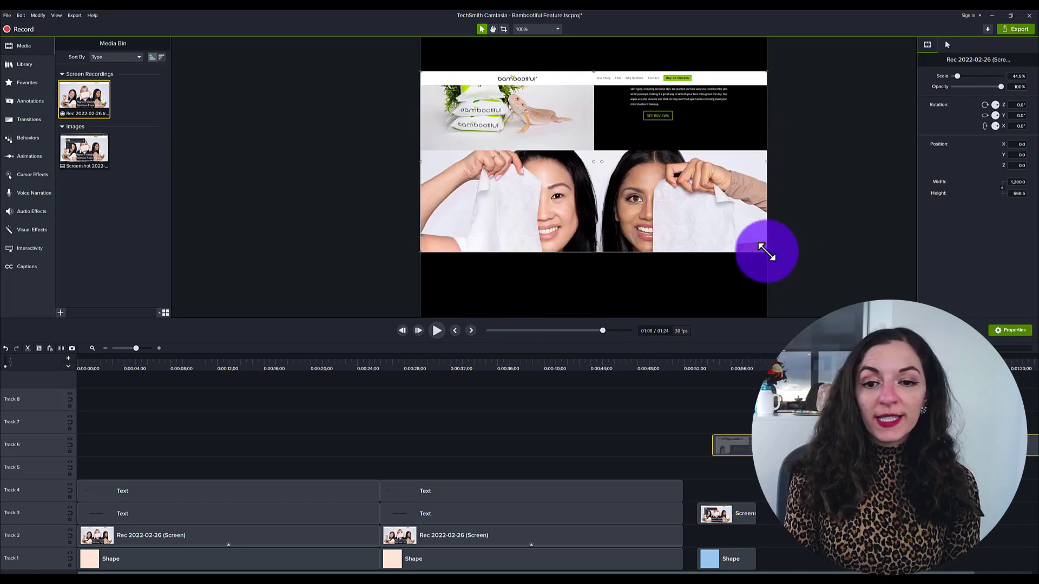
- Scale the Track 6 recording down to about 28% and centre it horizontally on the canvas
drag(766, 252, 635, 186)
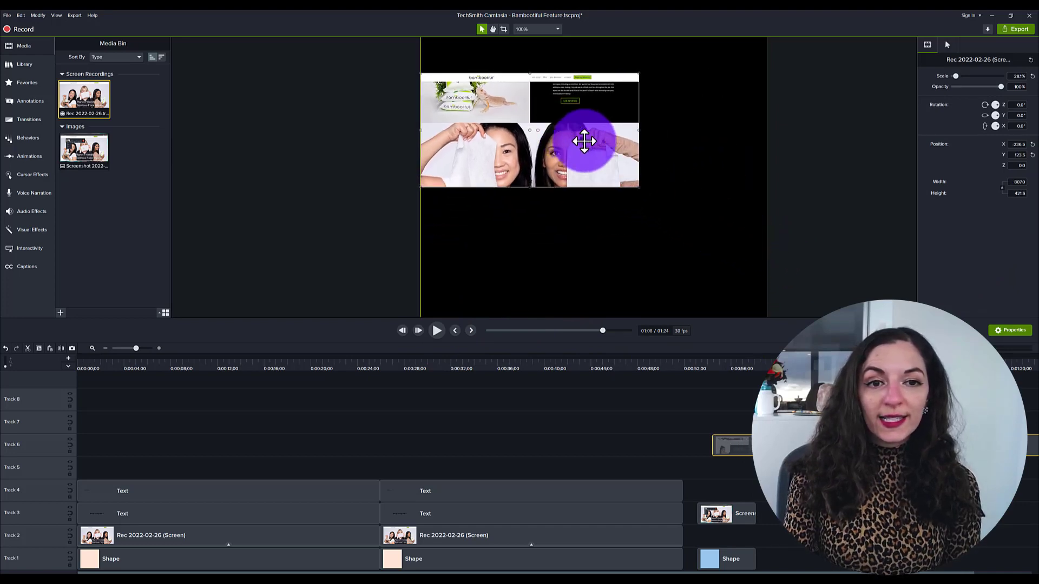
drag(573, 135, 629, 196)
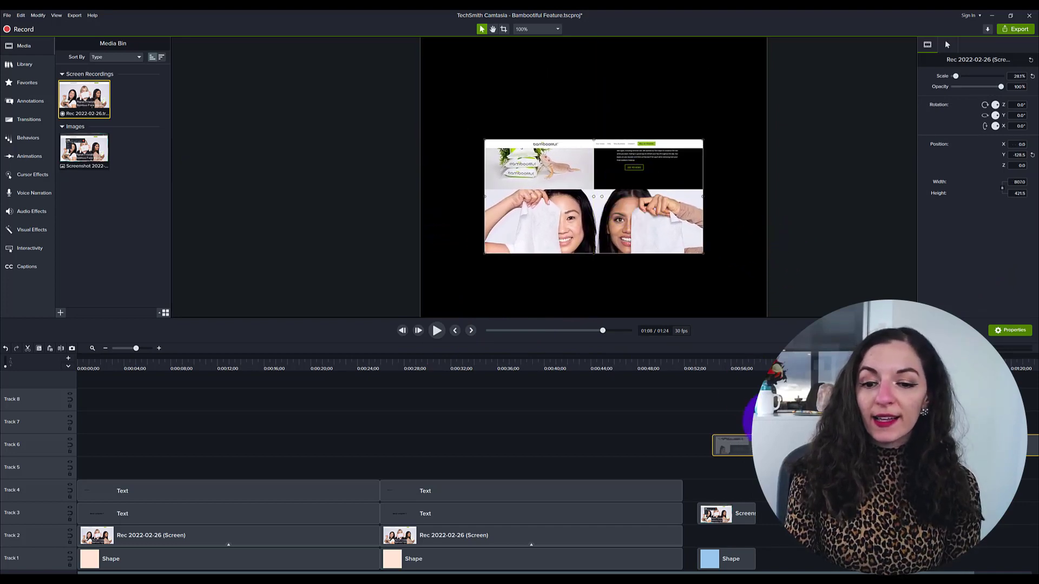
- Go to the earlier design section and apply a Drop Shadow effect to the second recording clip on Track 2
click(474, 444)
click(455, 366)
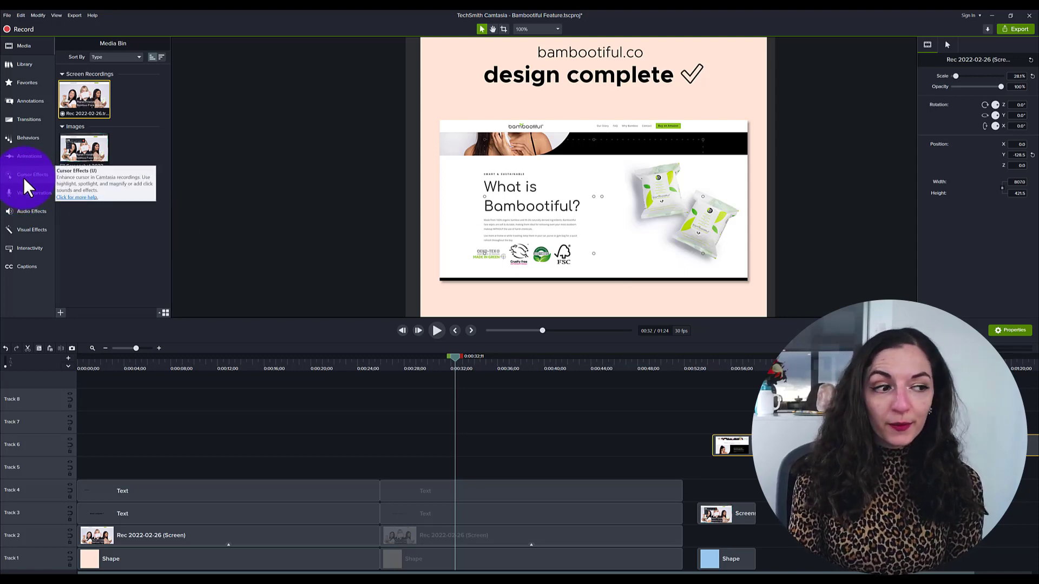
click(38, 232)
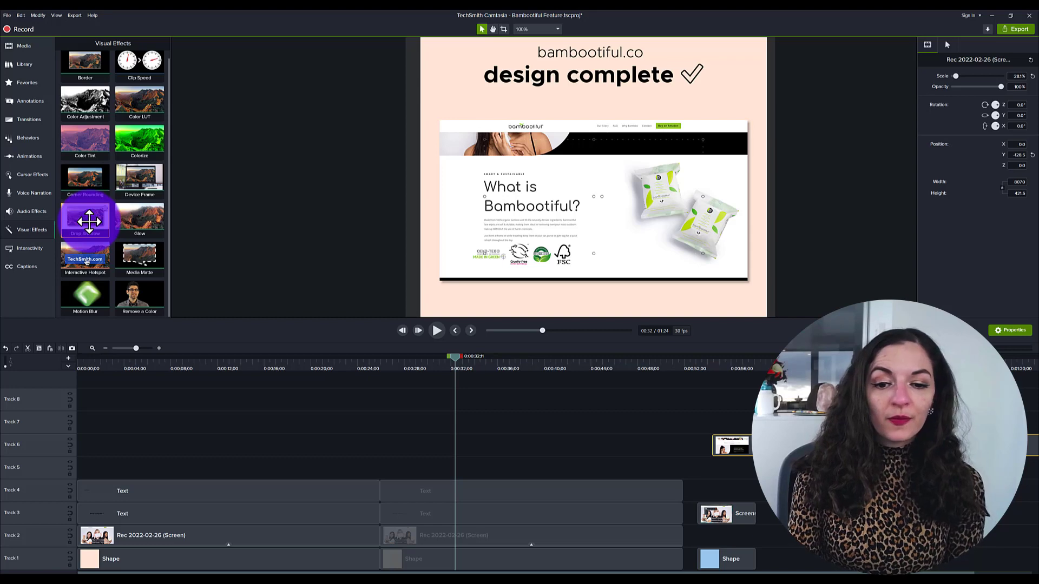
mouse_move(115, 221)
mouse_down()
mouse_move(452, 384)
mouse_move(510, 536)
mouse_up()
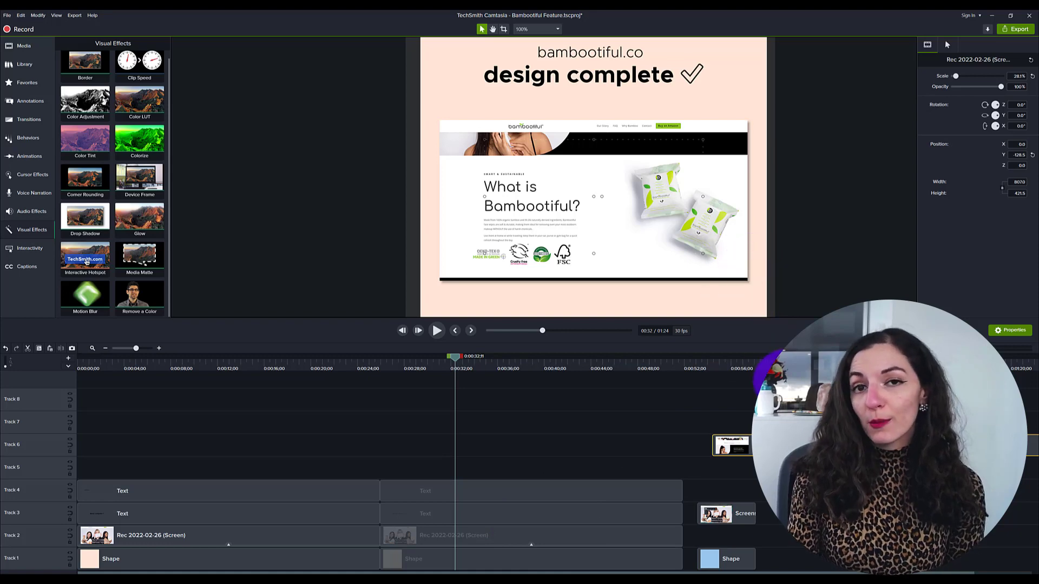
- Delete the screenshot clip from Track 3 at the end of the timeline
click(699, 358)
click(731, 514)
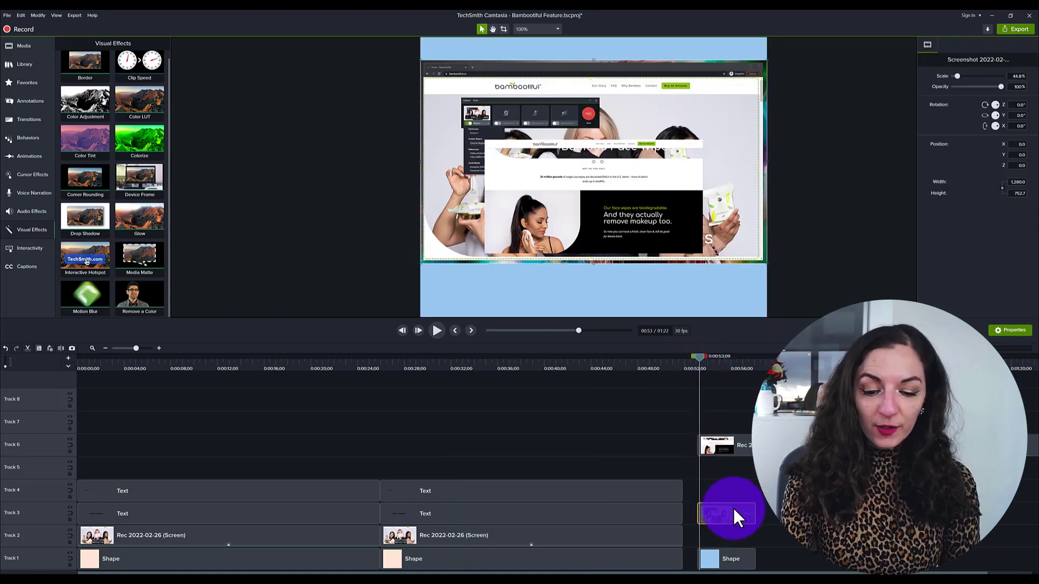
key(Delete)
- Enlarge the Track 6 recording to about 37% scale and centre it on the blue background
click(753, 444)
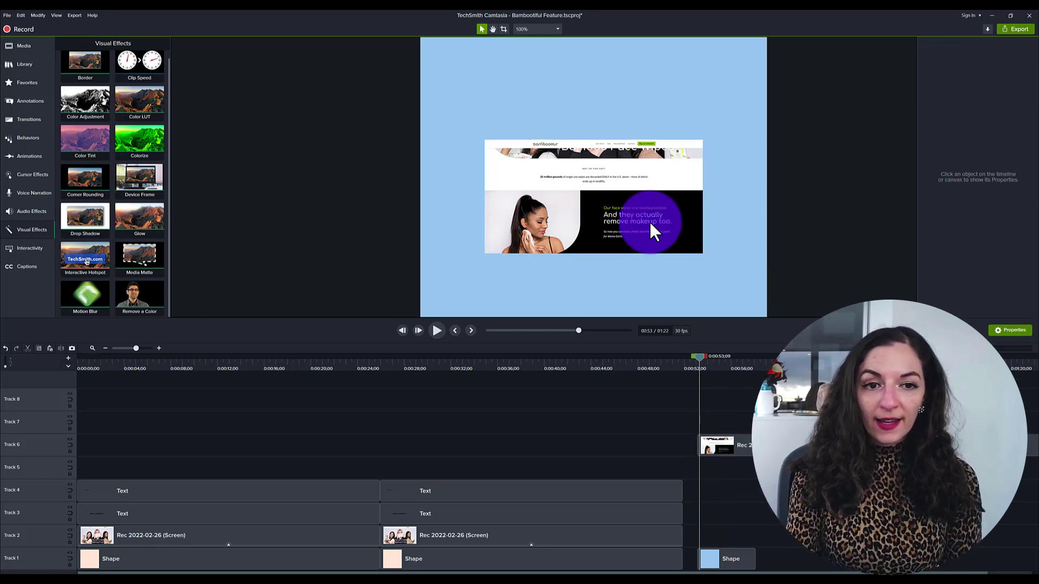
drag(484, 140, 420, 103)
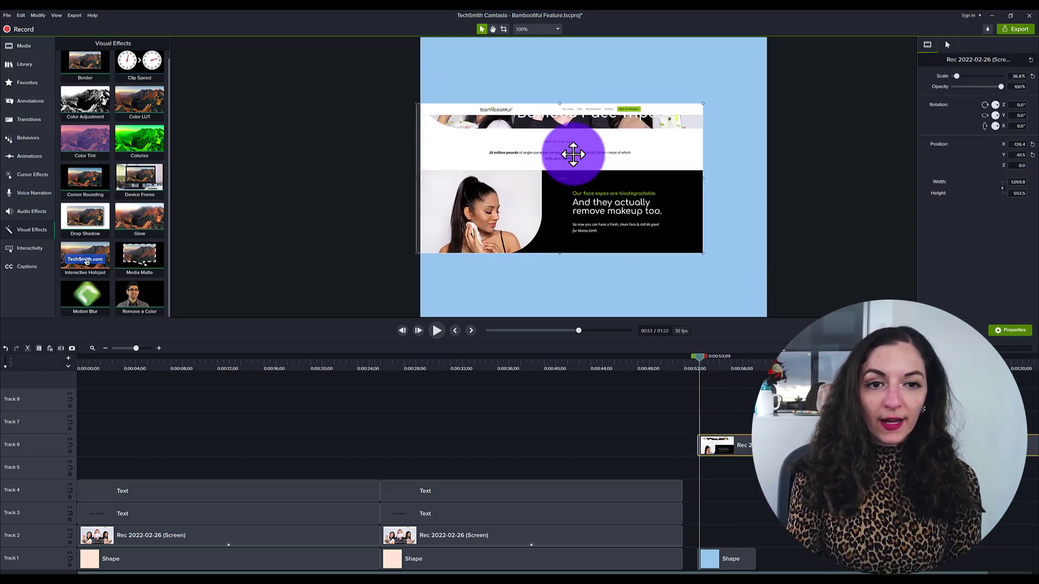
drag(570, 153, 607, 170)
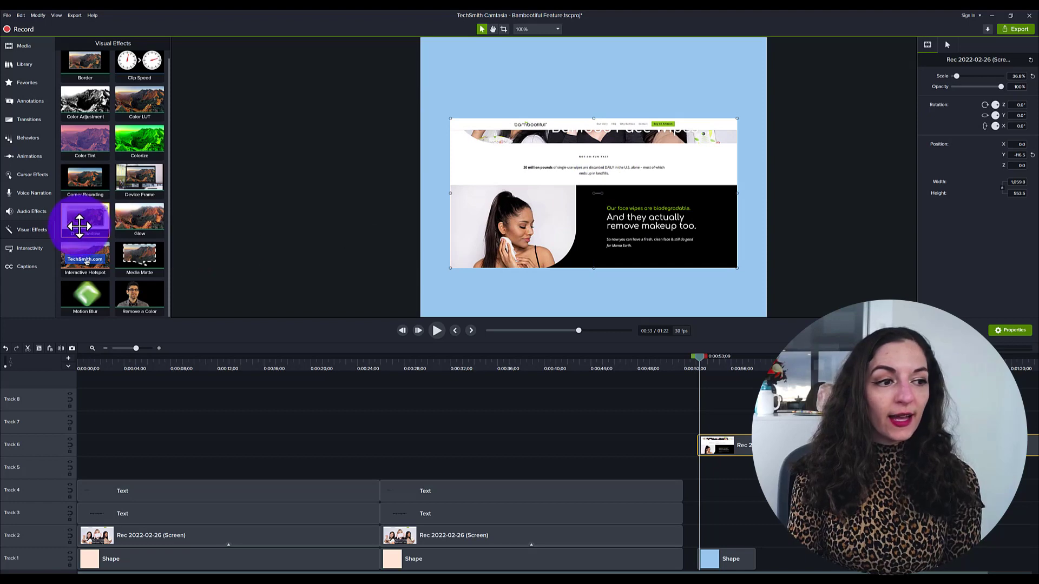
- Apply a Drop Shadow effect to the Track 6 recording
drag(79, 221, 736, 445)
click(784, 232)
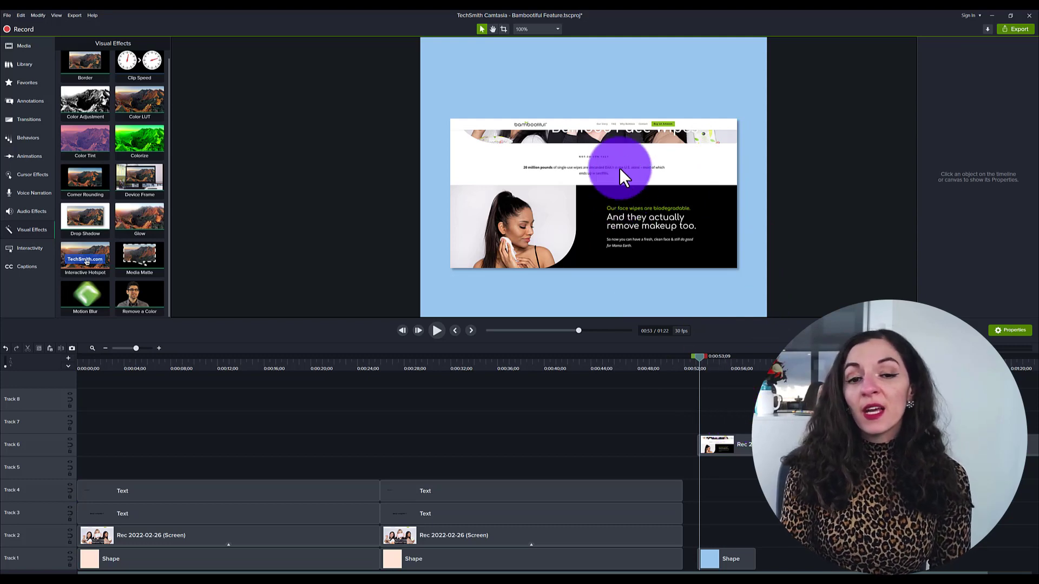
- Add a basic text callout on Track 7 and move it above the recording on the canvas
scroll(625, 154, down, 5)
scroll(624, 152, down, 2)
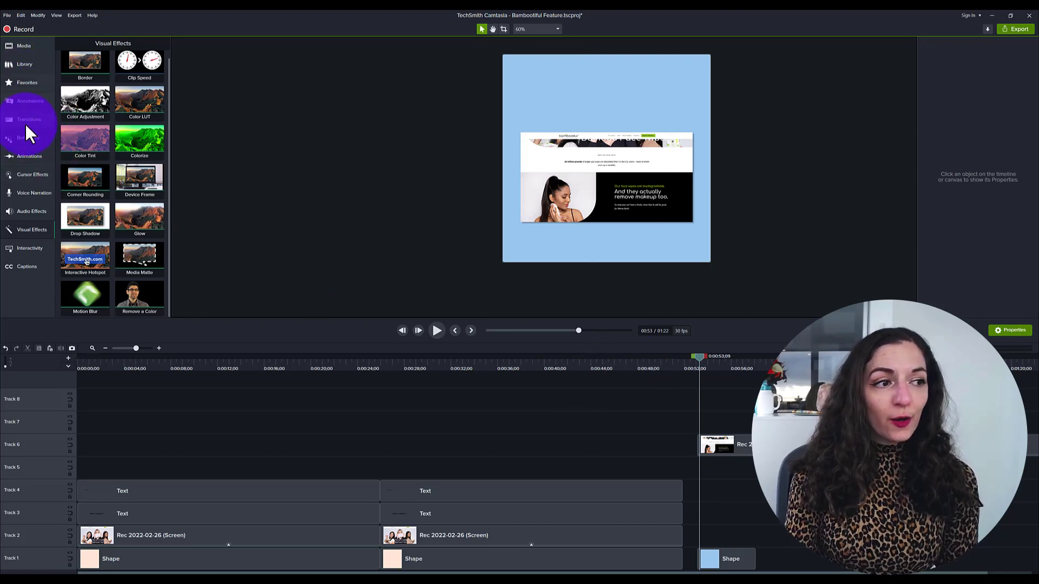
click(26, 100)
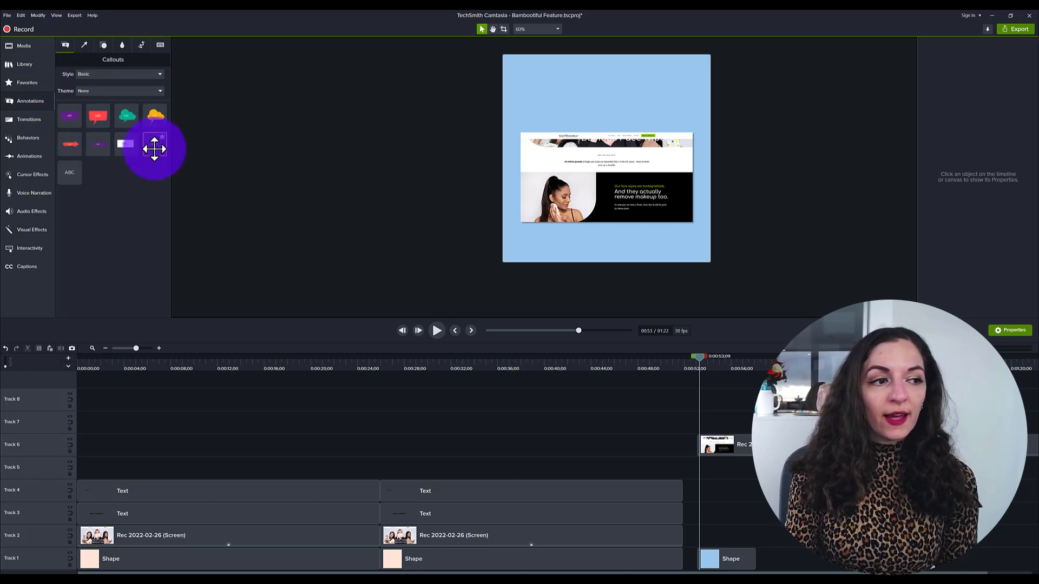
drag(154, 148, 742, 433)
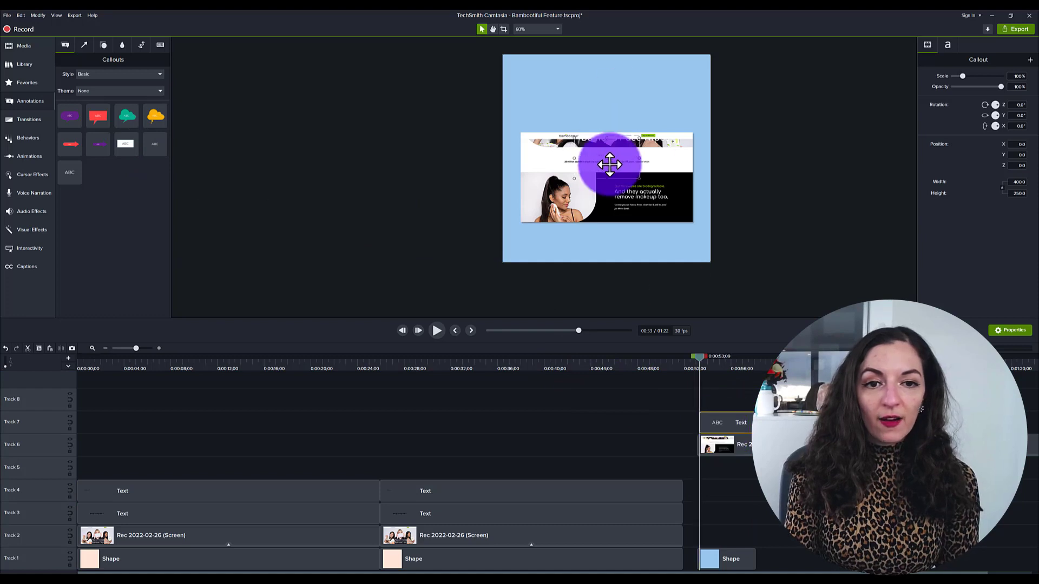
drag(608, 162, 607, 107)
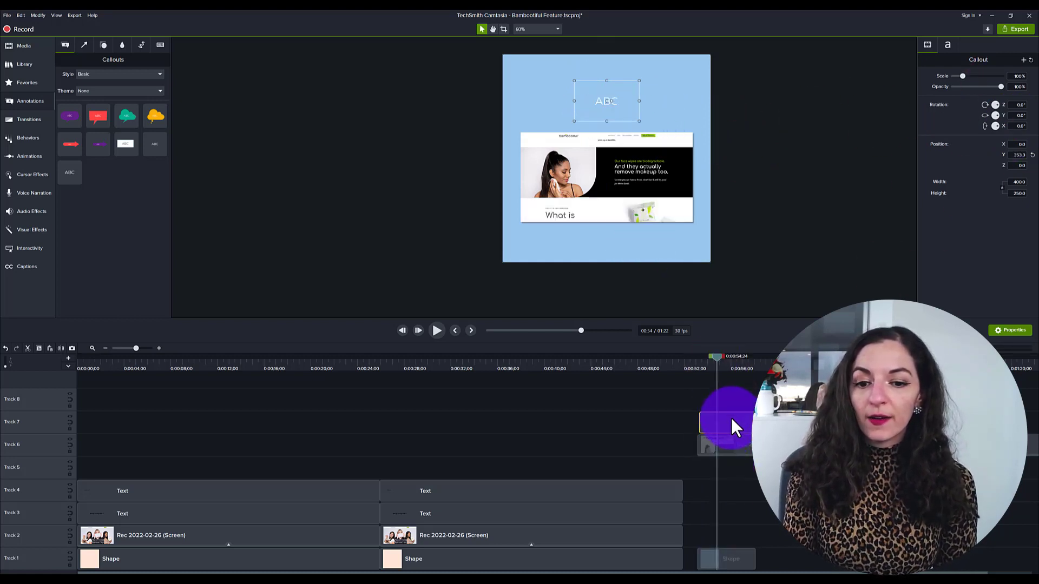
- Set the callout text size to about 91 and its font colour to black
click(947, 45)
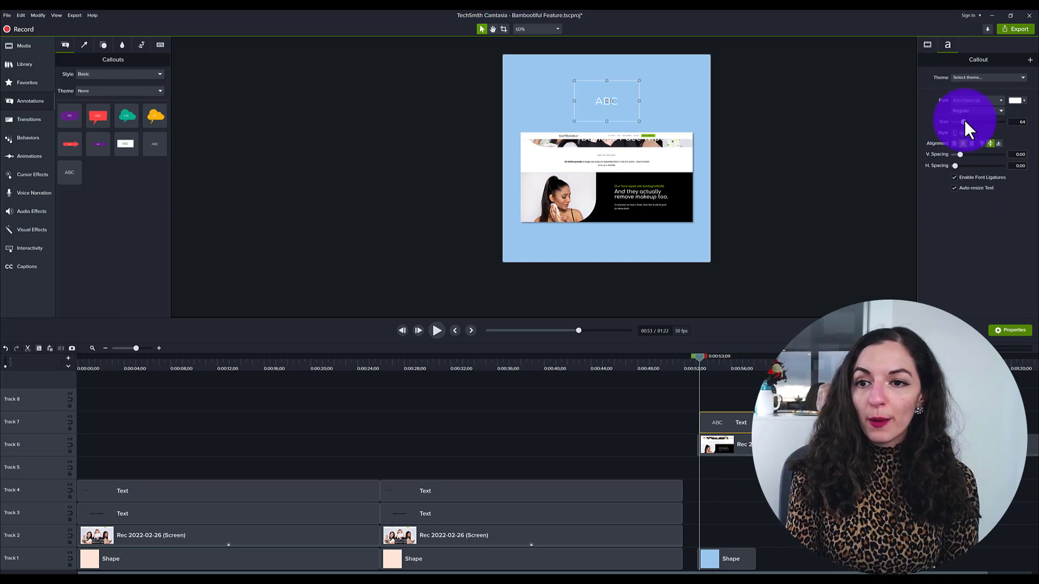
drag(966, 122, 968, 121)
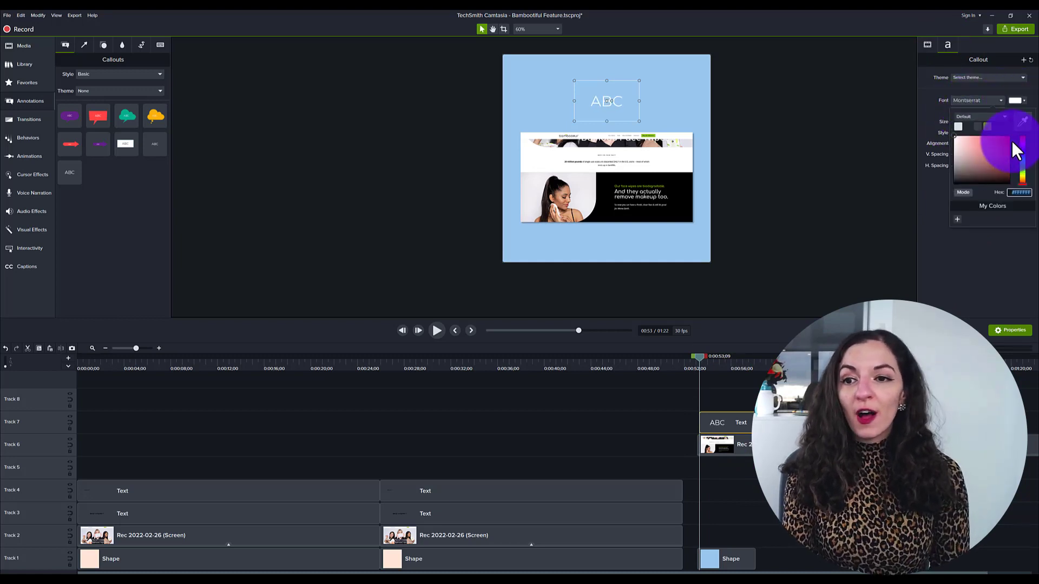
click(1017, 101)
click(948, 250)
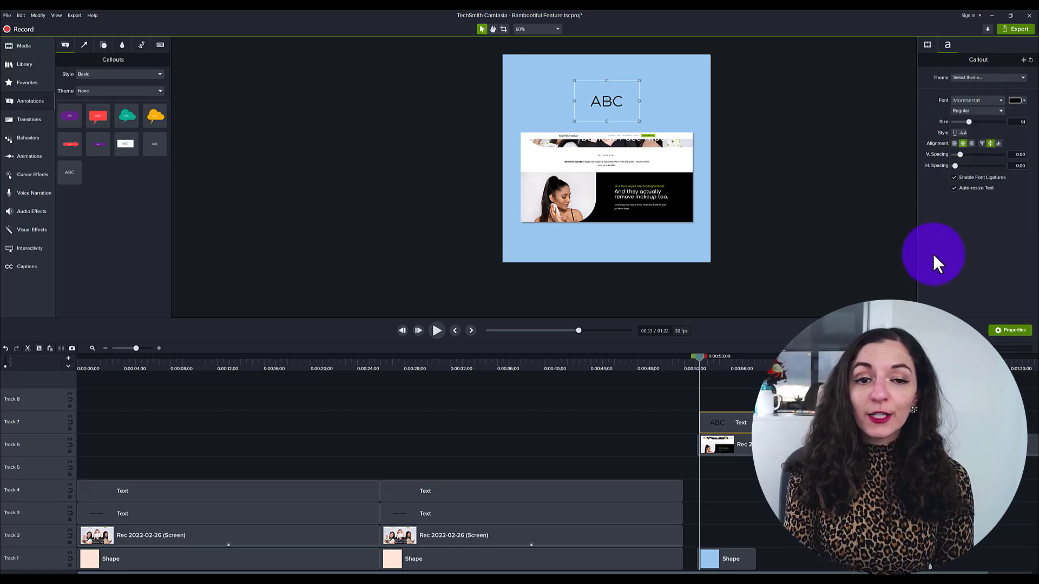
- Play back the earlier title section of the video for reference
click(476, 360)
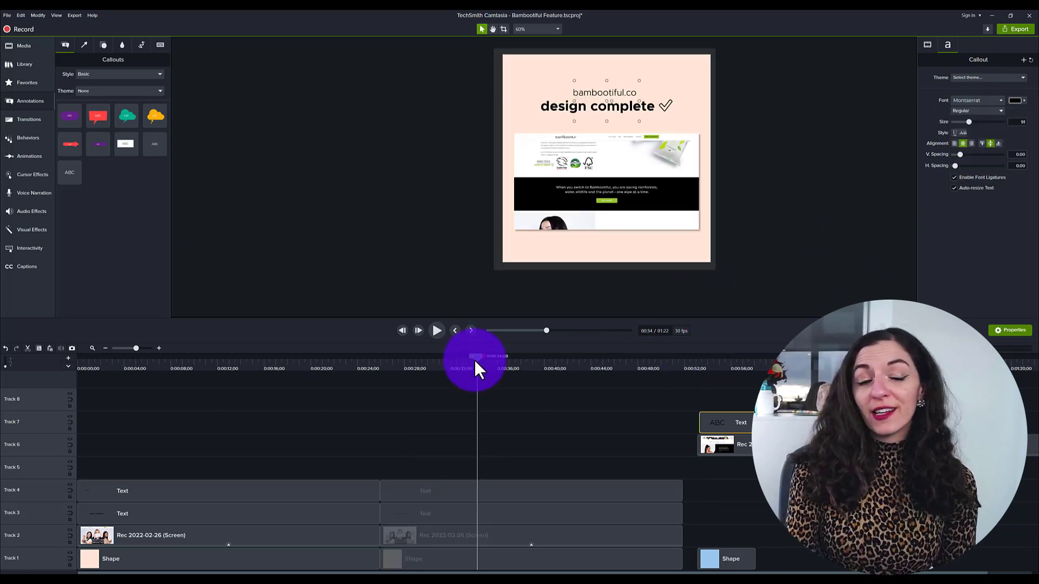
click(767, 169)
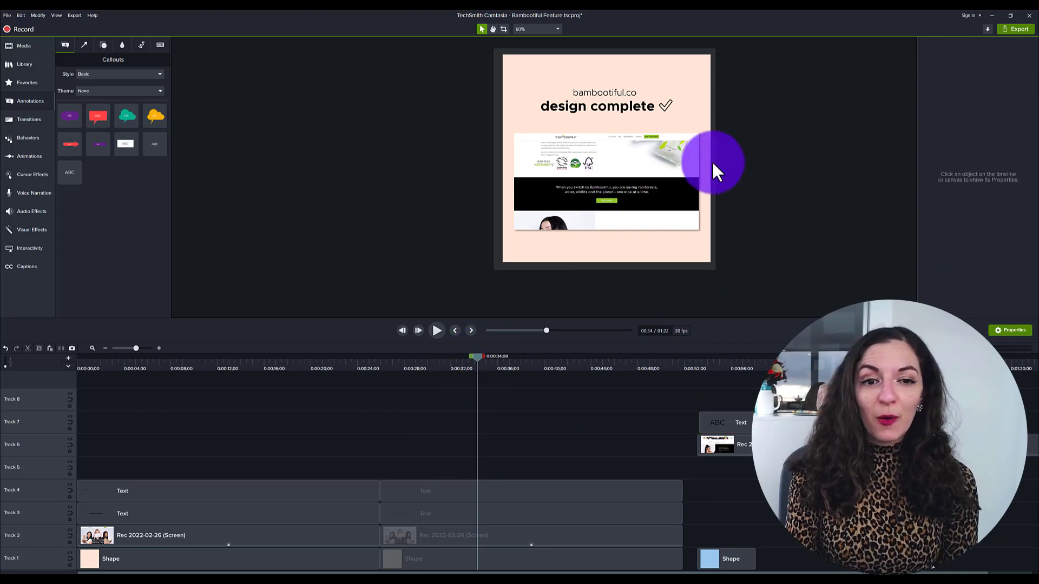
click(373, 362)
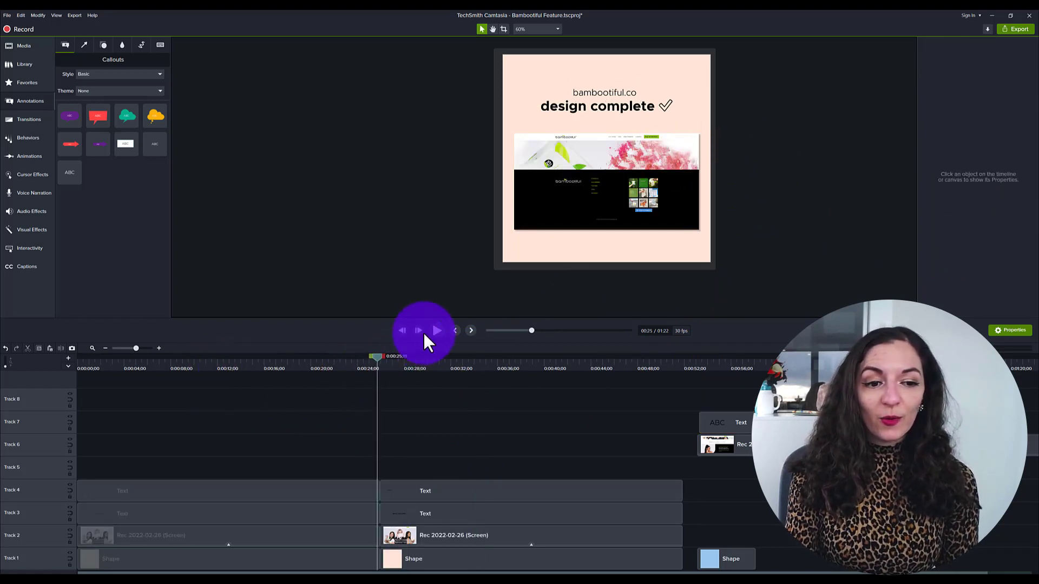
click(435, 330)
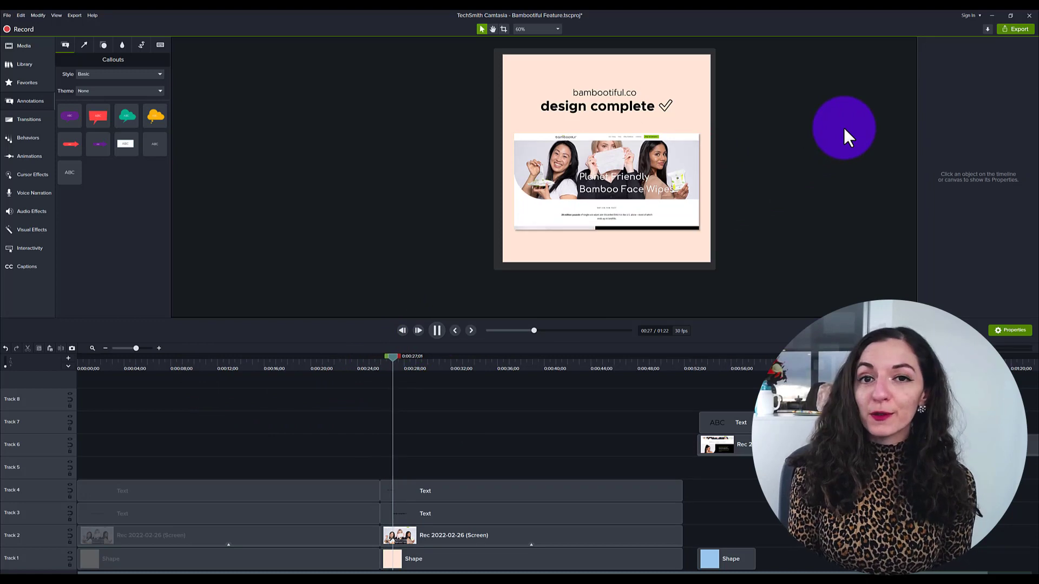